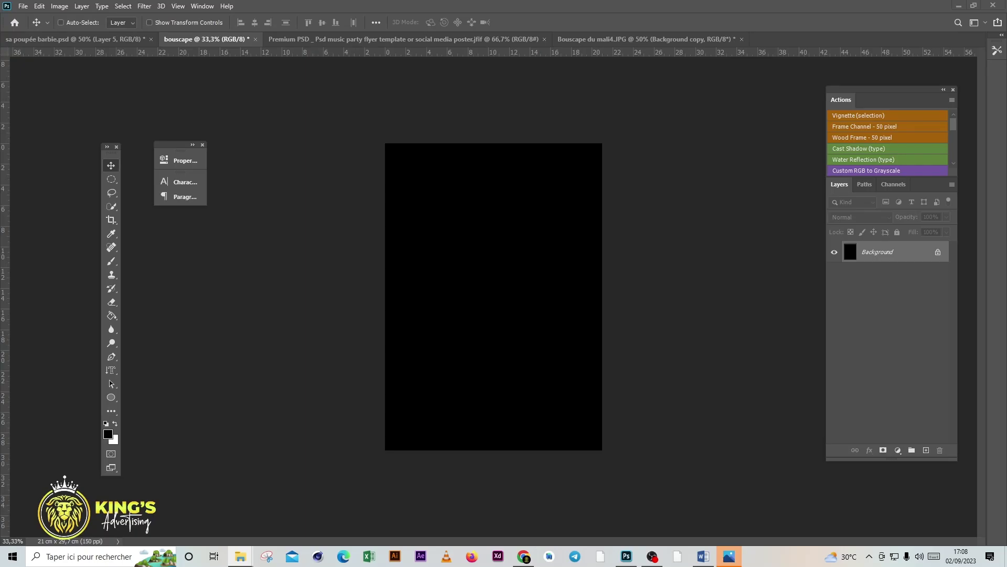
Crop the flag-draped young man's photo and auto-select him with Select Subject
key("c")
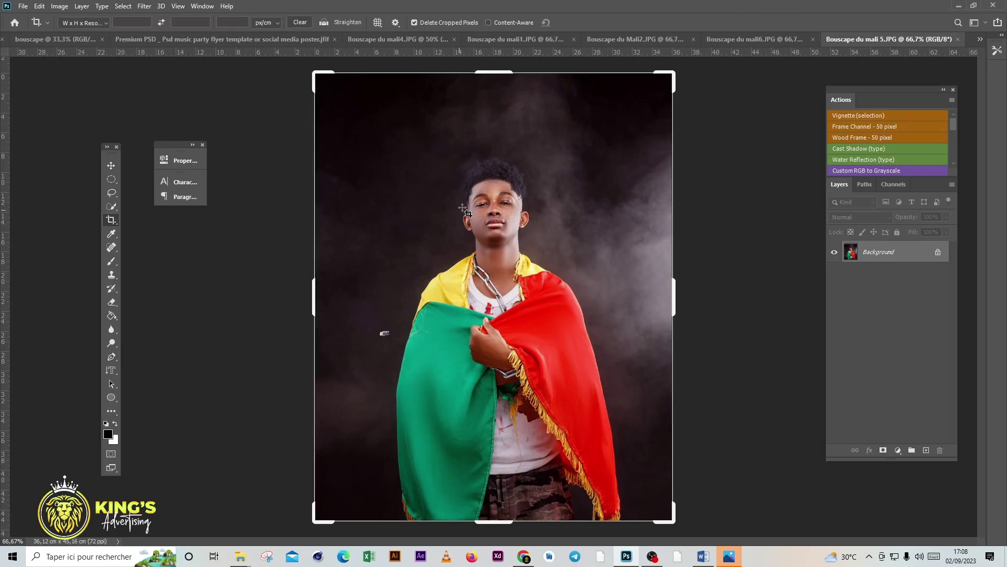
left_click_drag(672, 294, 650, 288)
key("Return")
left_click(112, 166)
left_click(123, 6)
key("Escape")
Refine the man's selection with Quick Selection so he is cut out onto a transparent layer
scroll(477, 147, "up", 3)
key("w")
scroll(394, 281, "up", 1)
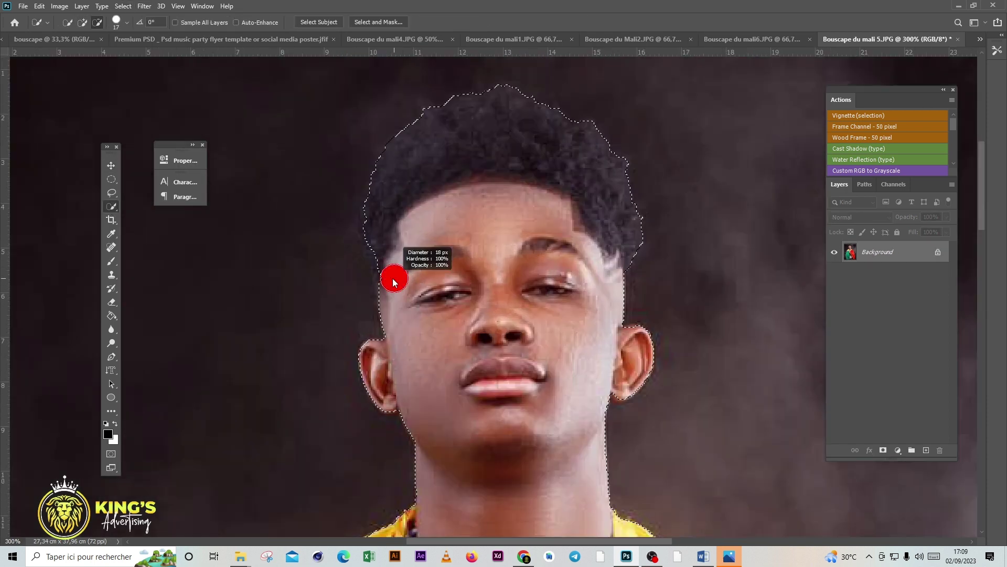
scroll(352, 256, "down", 10)
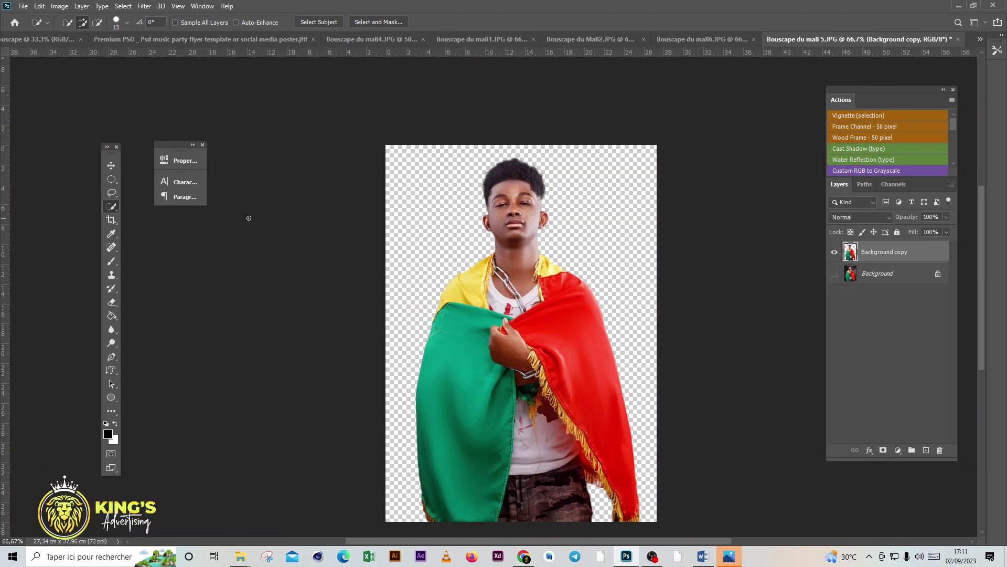
key("v")
left_click(703, 39)
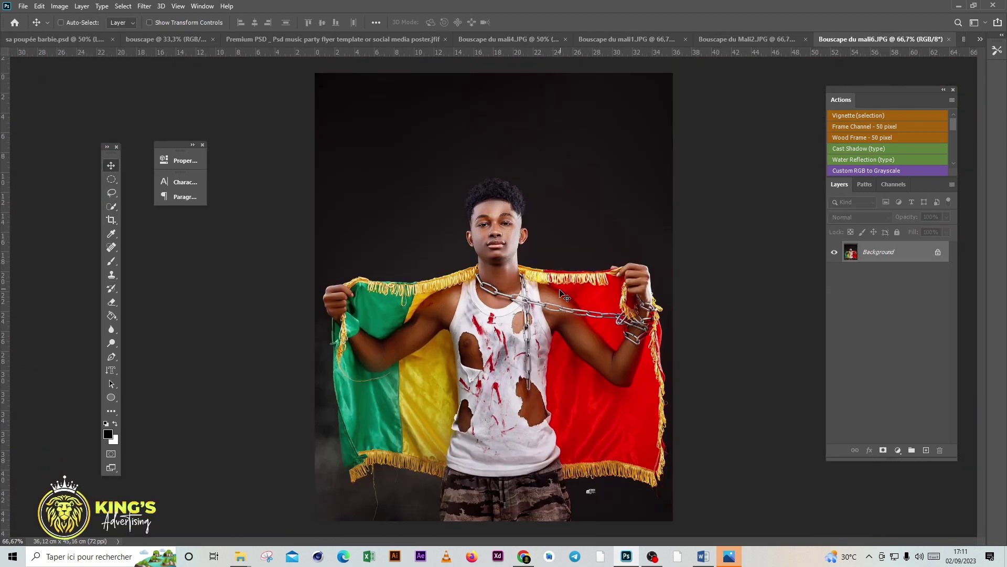
Trim the top off the next young man's photo and select him with Select Subject
key("c")
left_click_drag(494, 73, 494, 136)
key("Return")
left_click(122, 6)
left_click(137, 126)
key("w")
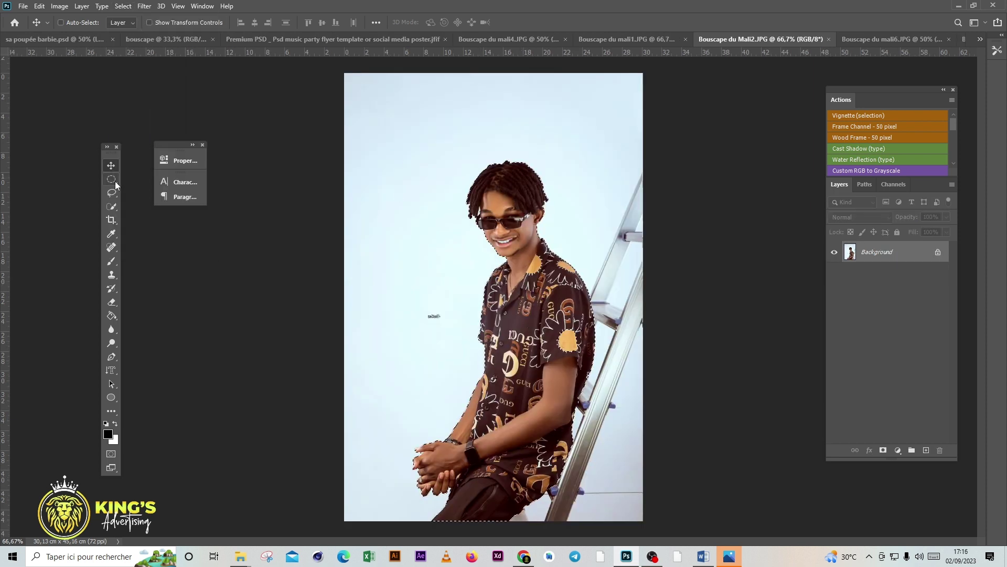
Refine the selection with Quick Selection and Select and Mask, and copy the sunset sky onto Layer 1
key("w")
scroll(455, 478, "up", 3)
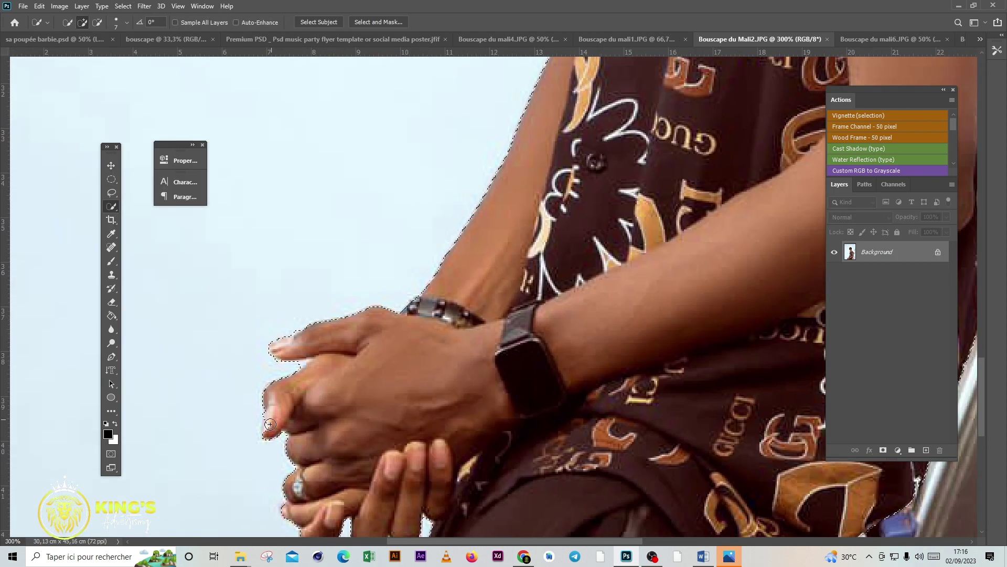
scroll(270, 424, "down", 2)
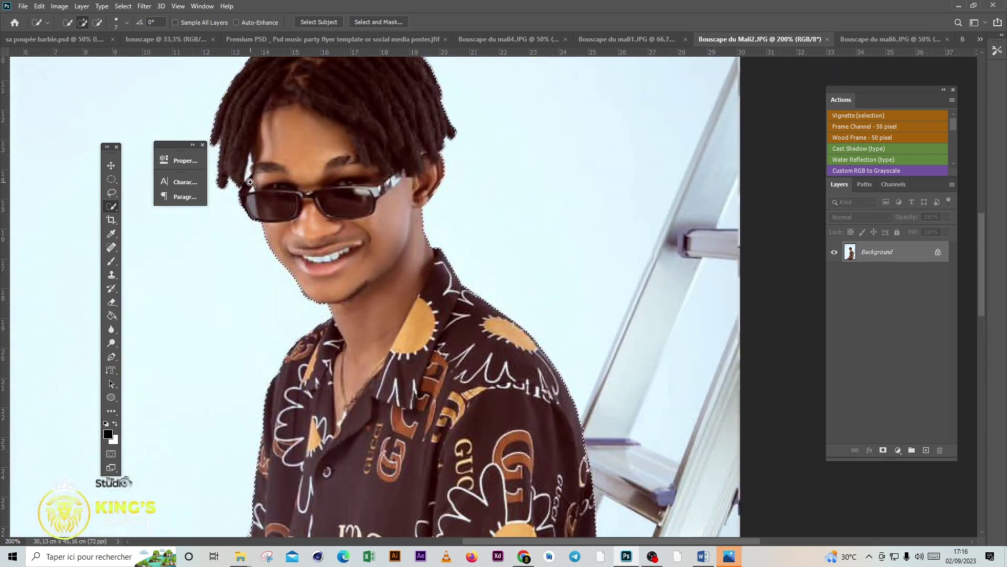
key("alt+ctrl+r")
scroll(346, 257, "up", 4)
scroll(345, 252, "up", 1)
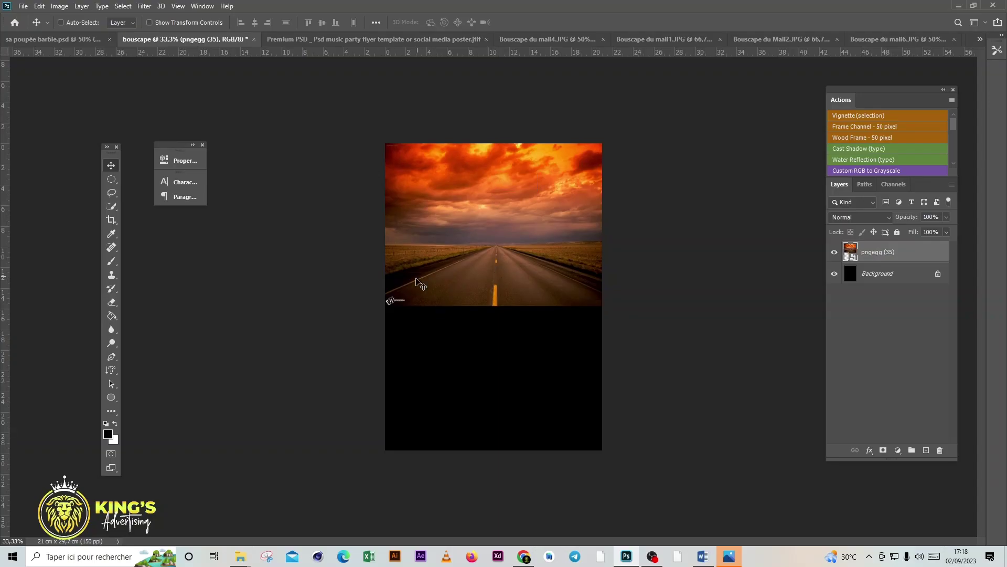
right_click(111, 179)
key("ctrl+j")
Move the road picture lower, then flip and enlarge the sky copy upward
key("v")
left_click_drag(562, 391, 528, 234)
key("ctrl+t")
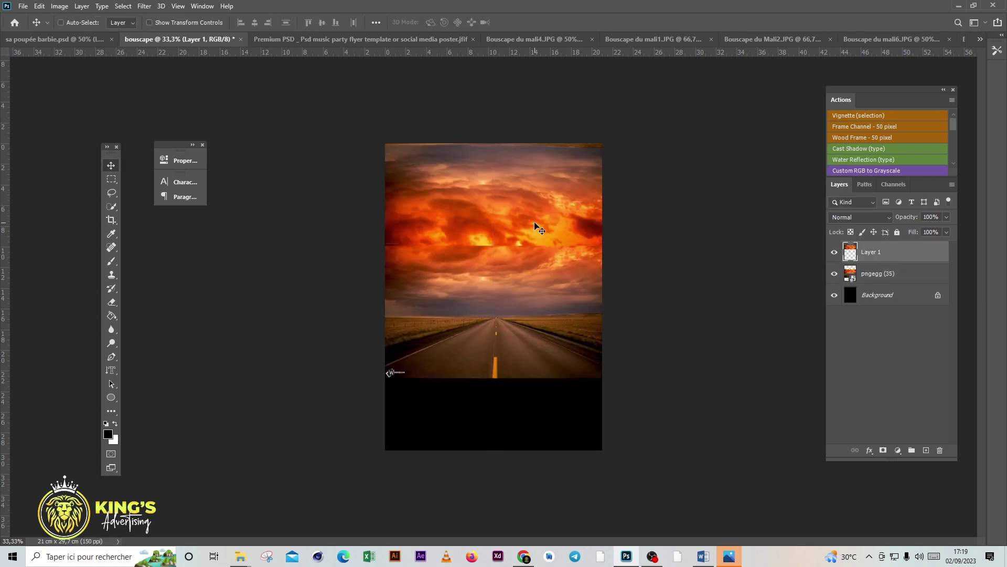
key("Return")
Scale sky and road to fill the flyer, group them as 'background', and add the flag-draped man
key("ctrl+alt+a")
key("ctrl+t")
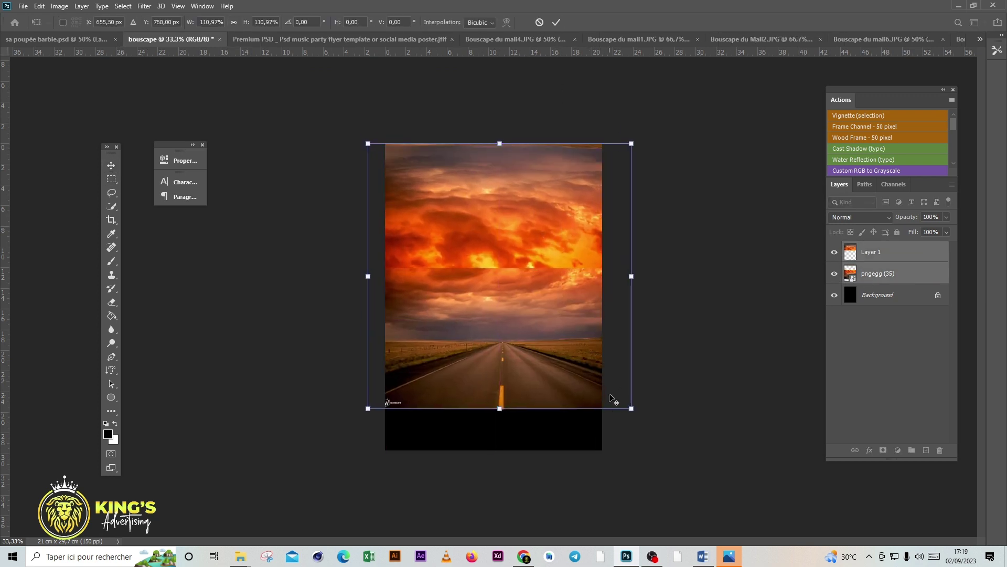
left_click_drag(629, 408, 664, 449)
left_click(557, 23)
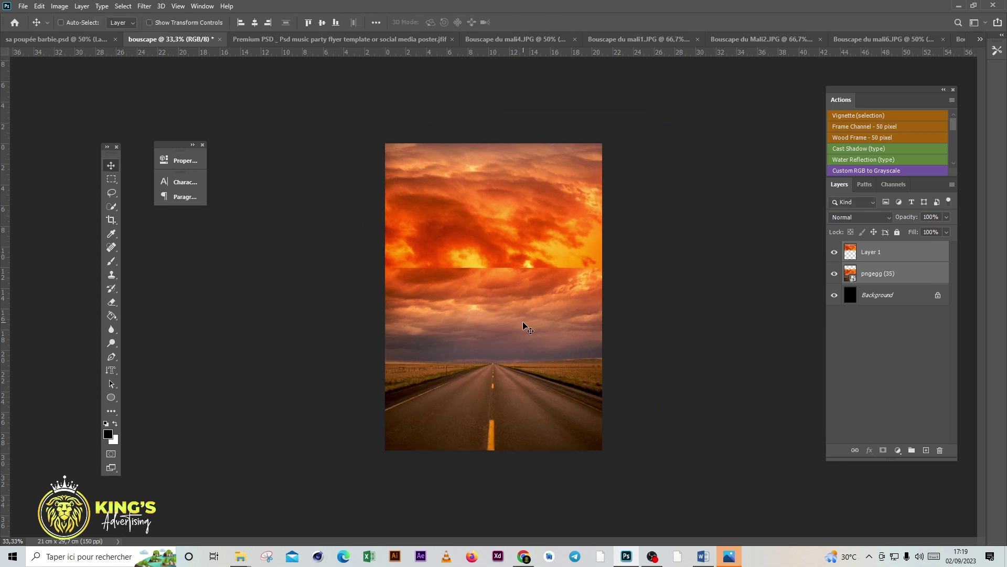
key("ctrl+g")
double_click(867, 249)
type("background")
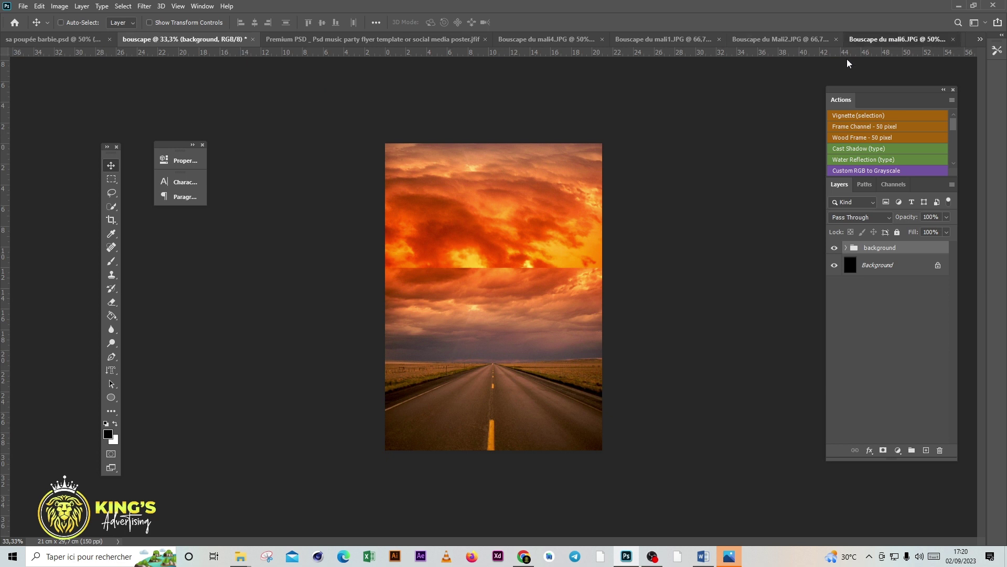
mouse_move(848, 63)
left_mouse_down()
mouse_move(494, 287)
mouse_move(495, 369)
left_mouse_up()
Place the sunglasses man behind the flag bearer and bring in the red-jacket man
key("ctrl+plus")
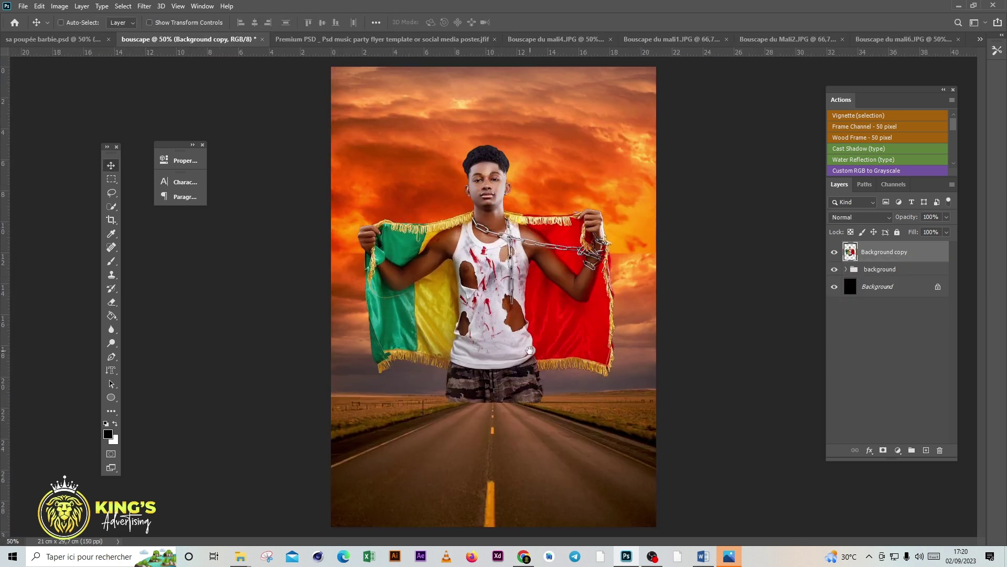
left_click(787, 39)
left_click_drag(517, 294, 421, 258)
key("ctrl+bracketleft")
mouse_move(516, 252)
left_mouse_down()
mouse_move(556, 135)
mouse_move(603, 176)
mouse_move(602, 117)
left_mouse_up()
key("ctrl+Tab")
key("ctrl+Tab")
Resize the red-jacket man and group the three men's layers as 'bouscape'
key("ctrl+t")
key("Return")
right_click(867, 253)
key("Escape")
right_click(870, 284)
left_click(777, 247)
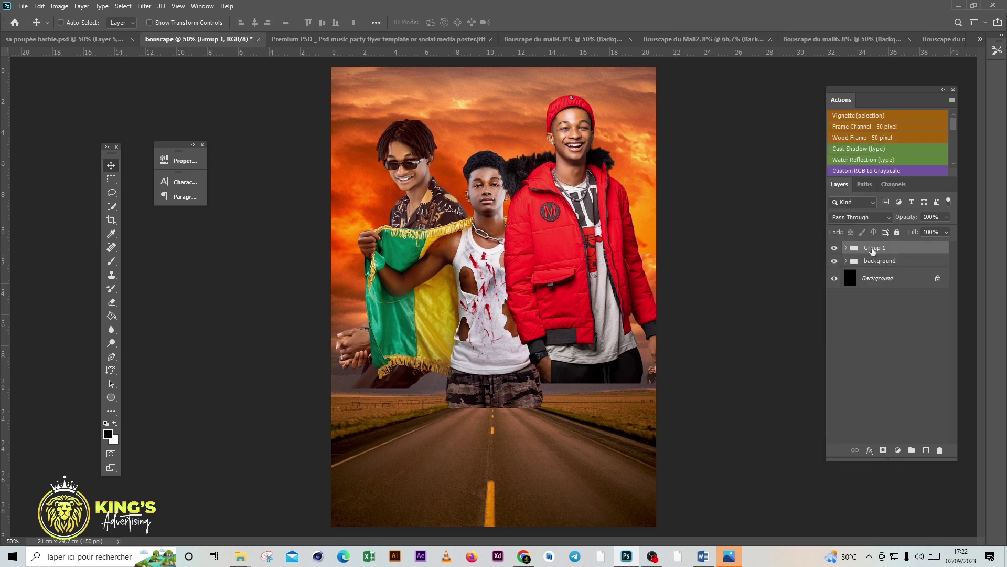
Move the flag bearer in front of the other two men and scale him
left_click(846, 248)
left_click_drag(892, 308, 892, 278)
key("ctrl+t")
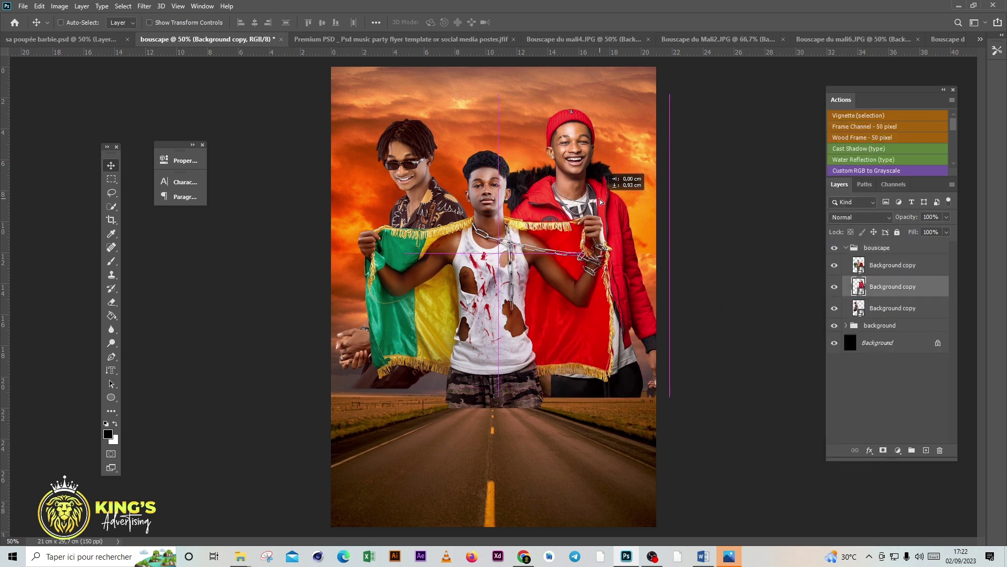
left_click_drag(681, 93, 662, 120)
key("Return")
key("ctrl+minus")
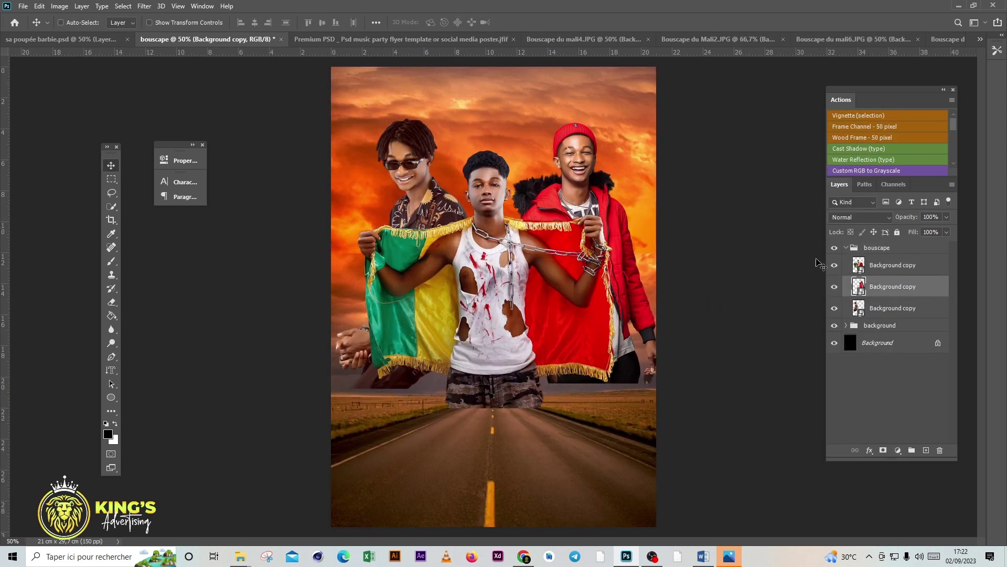
Reposition and slightly shrink the bouscape group, then paste in the white Jeep
left_click(845, 247)
left_click_drag(562, 278, 565, 282)
key("ctrl+t")
key("ctrl+plus")
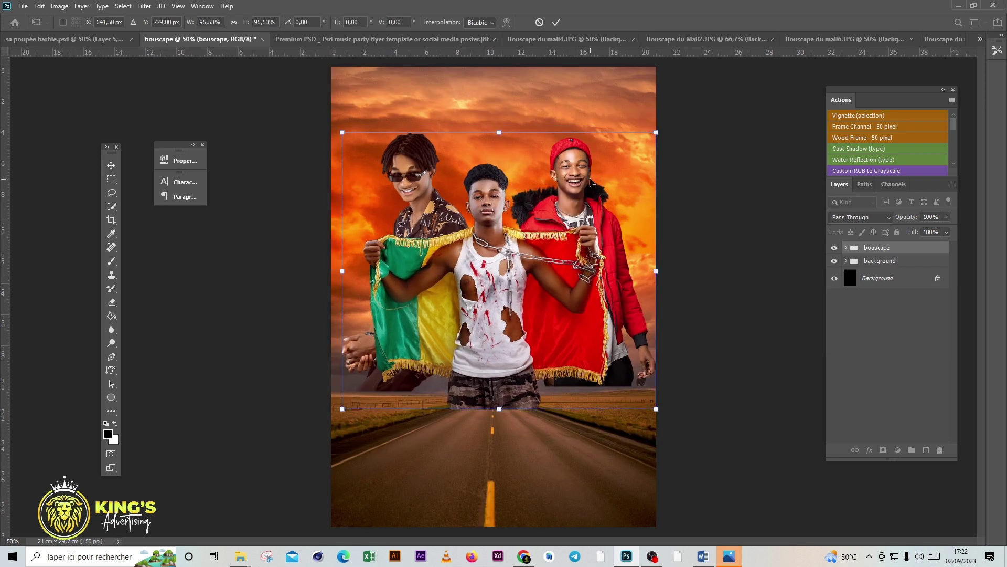
left_click_drag(658, 130, 655, 134)
key("Return")
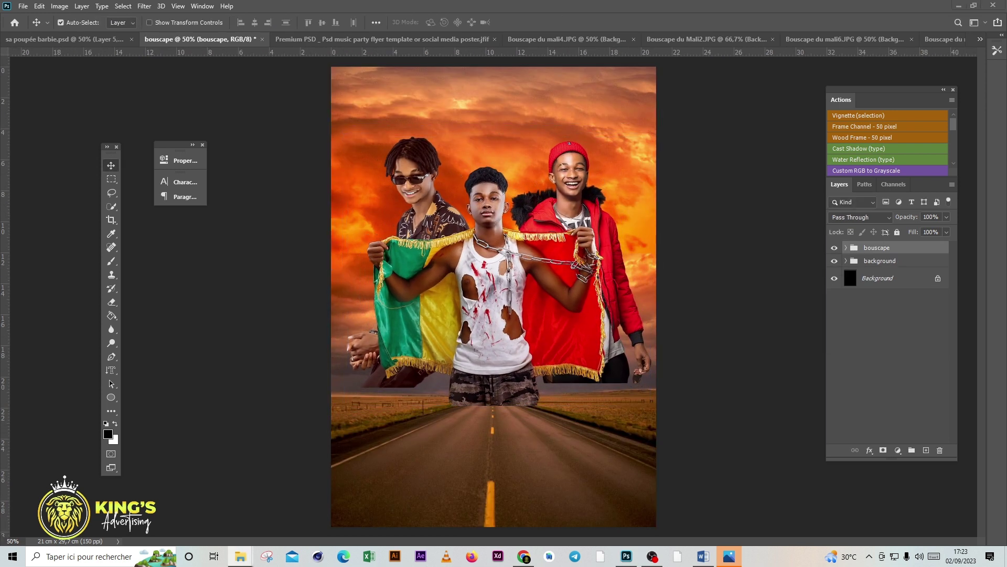
key("ctrl+v")
key("ctrl+j")
Shrink and tilt the white Jeep and place it on the lower left of the road
key("ctrl+z")
key("ctrl+t")
left_click_drag(652, 168, 496, 328)
left_click_drag(511, 446, 506, 452)
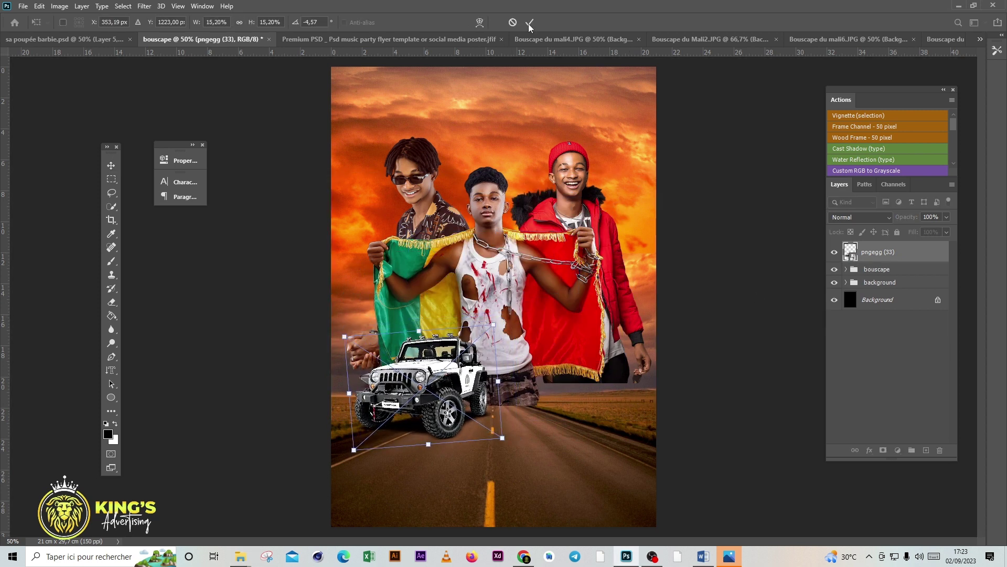
left_click(529, 23)
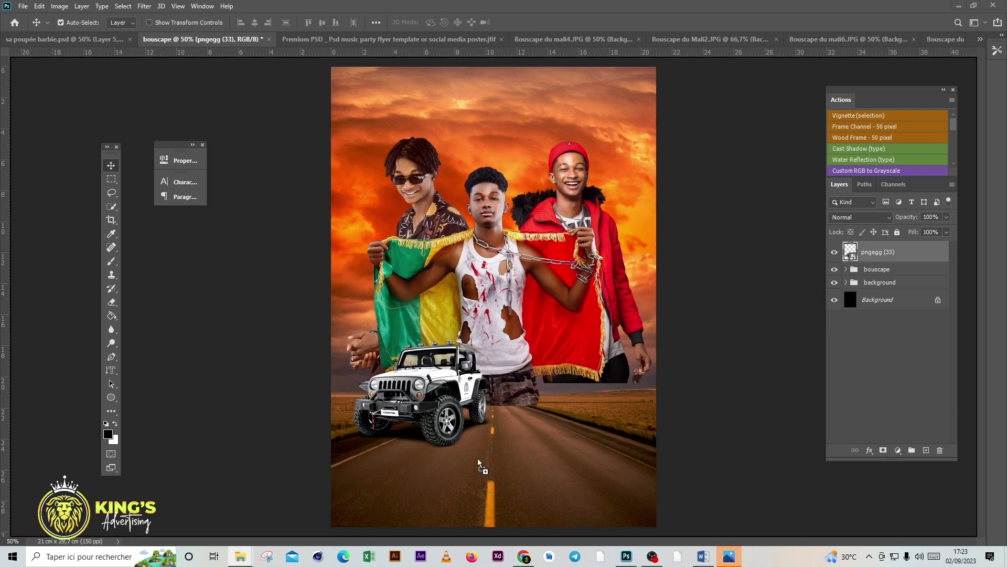
Paste the black Audi, flip it horizontally, and shrink it
key("ctrl+v")
right_click(560, 473)
left_click(552, 492)
left_click_drag(331, 211, 485, 348)
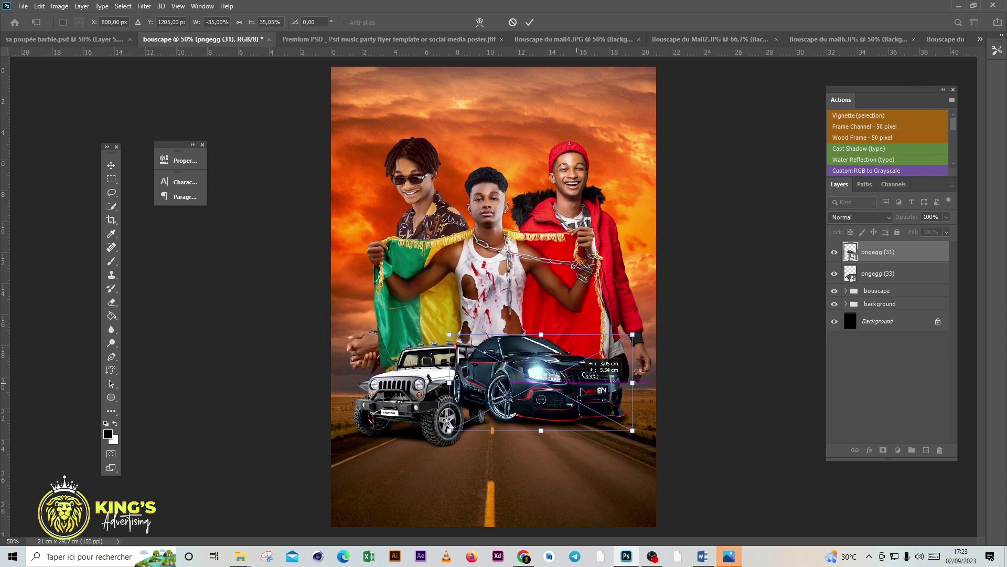
key("Return")
Set the Audi beside the Jeep on the road, nudge the Jeep lower, and select both cars
left_click_drag(567, 378, 570, 379)
key("ctrl+t")
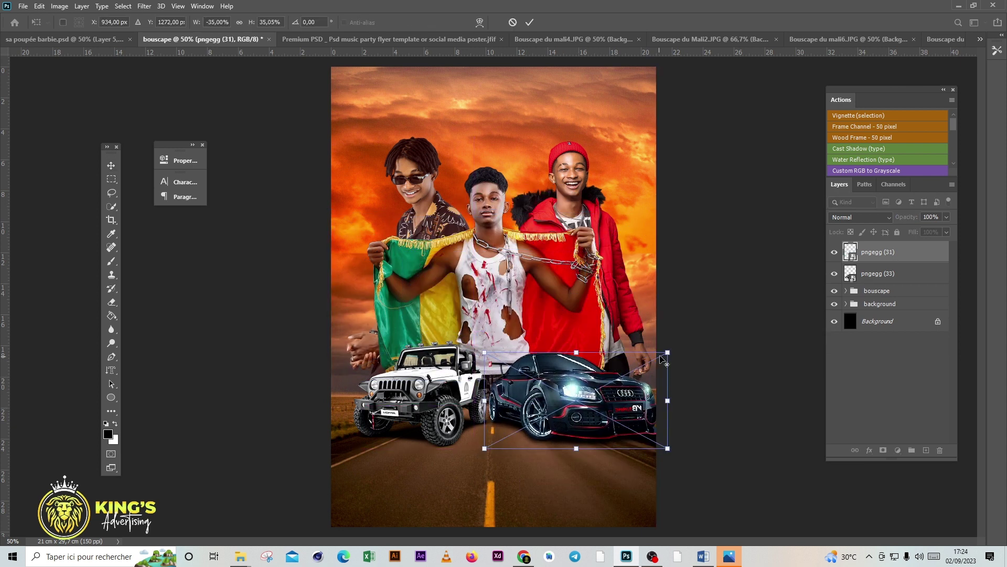
left_click_drag(670, 350, 650, 362)
key("Return")
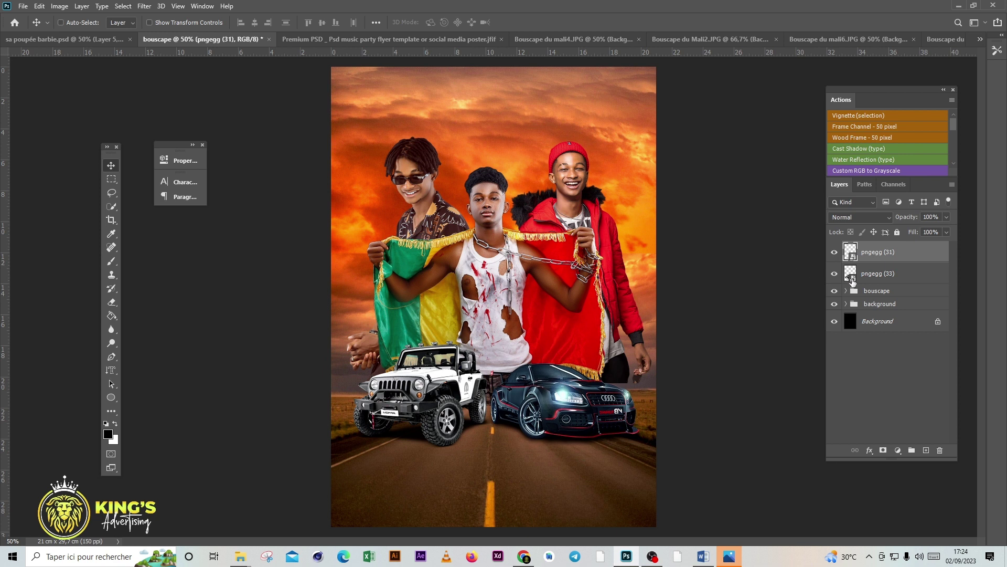
left_click(850, 276)
left_click_drag(452, 362, 455, 369)
left_click(878, 252, "shift")
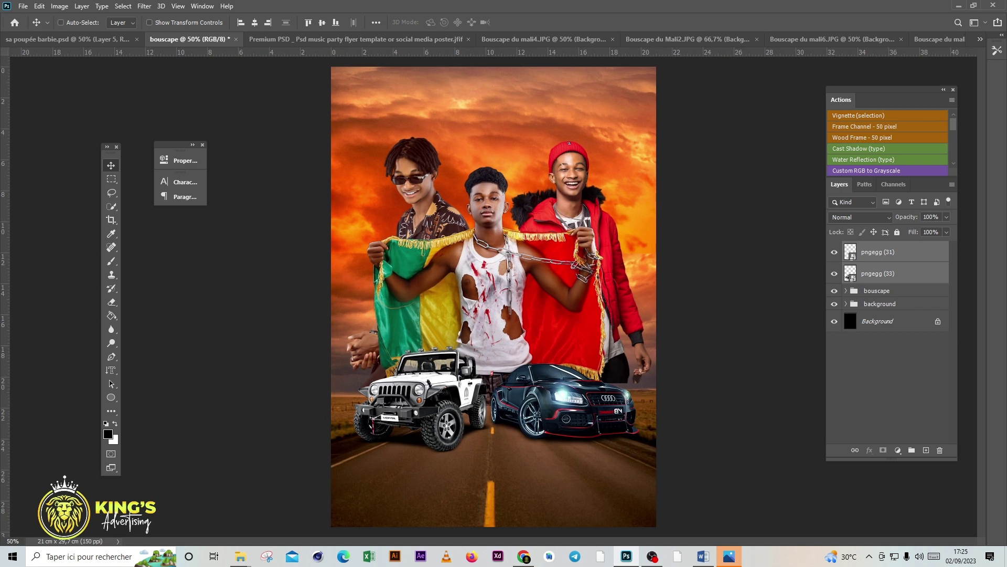
Copy the styled title text over from the earlier festival flyer and hide it
left_click(67, 39)
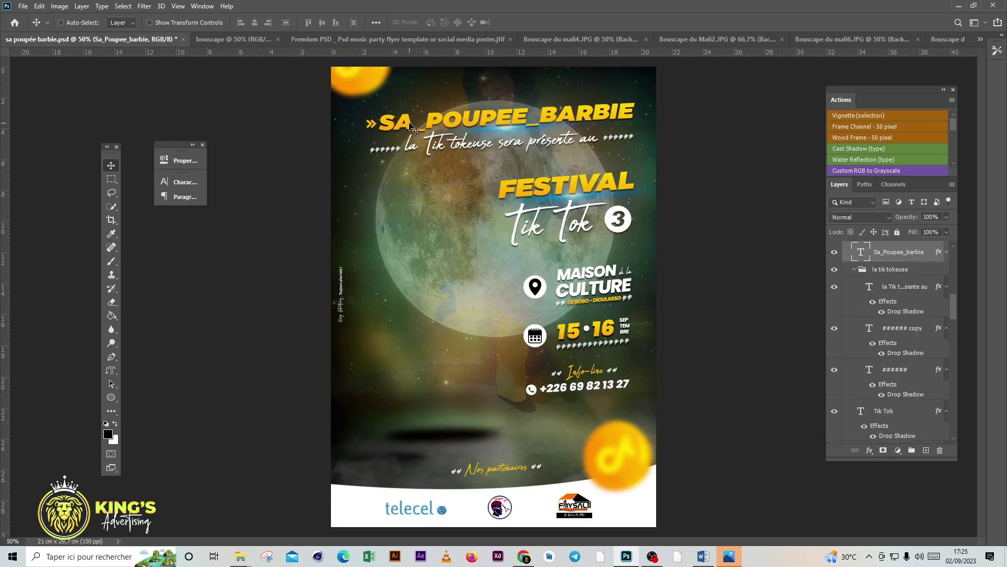
left_click_drag(892, 253, 488, 334)
key("ctrl+comma")
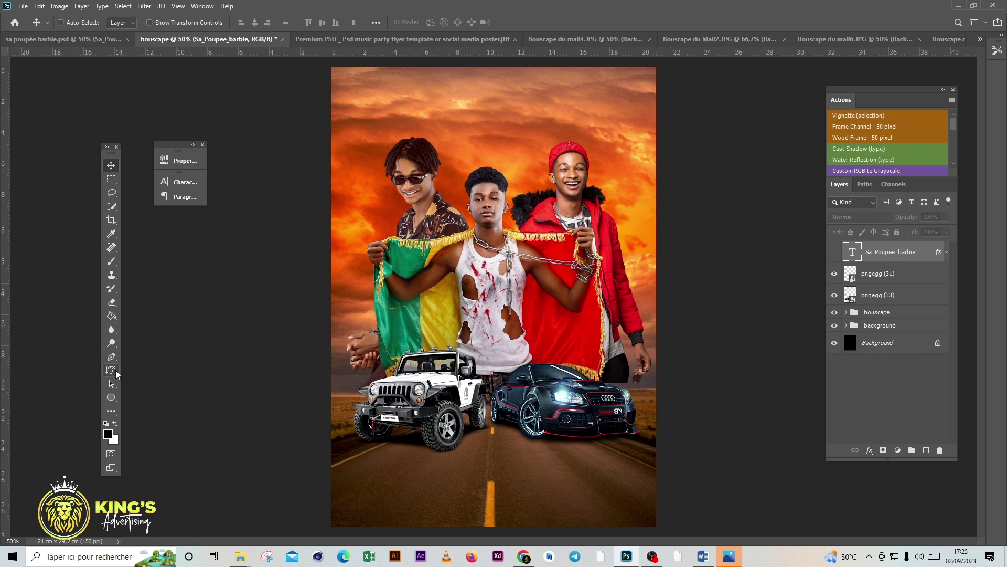
Type a 'BOUSCAPE' title above the cars in the Black font style
left_click(458, 378)
type("BOUSCAPE")
key("ctrl+a")
left_click(197, 22)
left_click(206, 112)
left_click(196, 22)
left_click(178, 229)
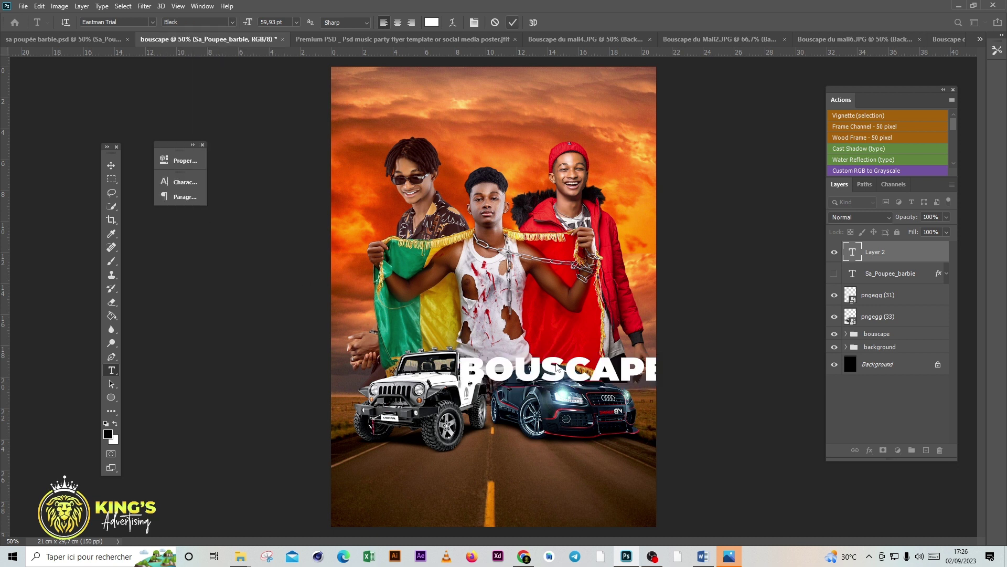
key("ctrl+Return")
Centre the BOUSCAPE title across the men's chests and check the whole poster
key("v")
left_click_drag(556, 367, 446, 341)
key("ctrl+plus")
left_click_drag(545, 406, 546, 383)
key("ctrl+plus")
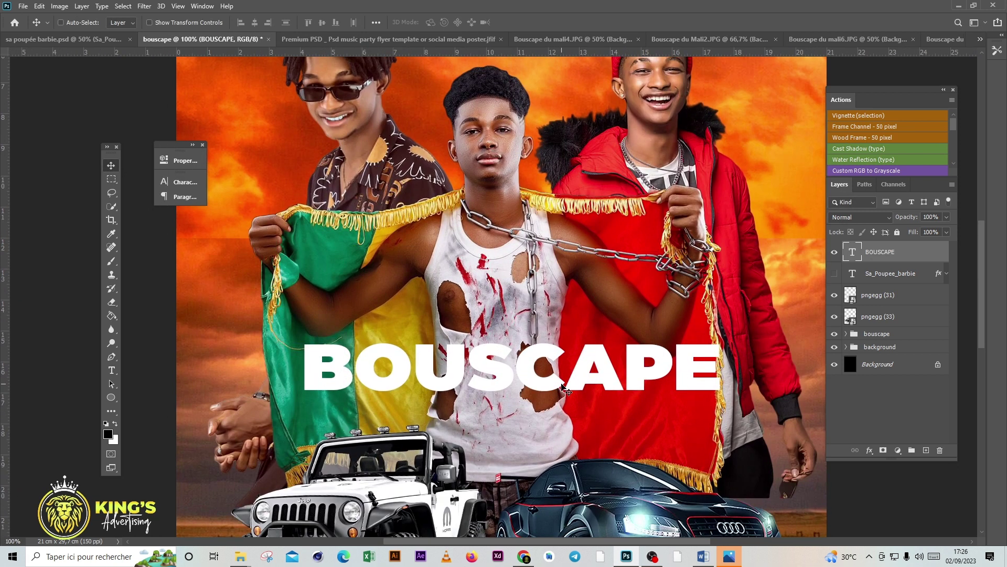
key("ctrl+minus")
key("ctrl+minus")
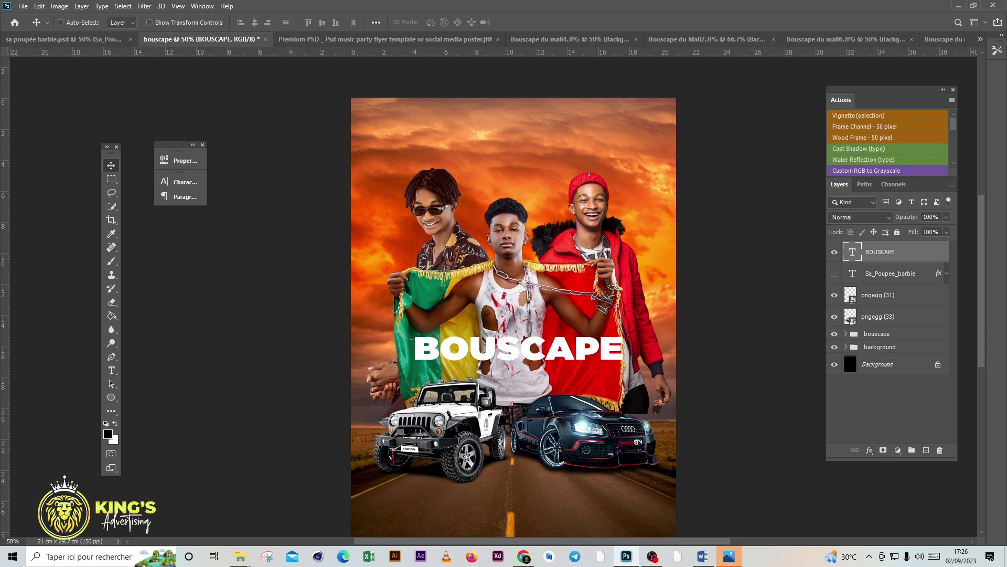
Alt-drag a copy of BOUSCAPE down onto the road below the cars
left_click_drag(554, 346, 548, 495)
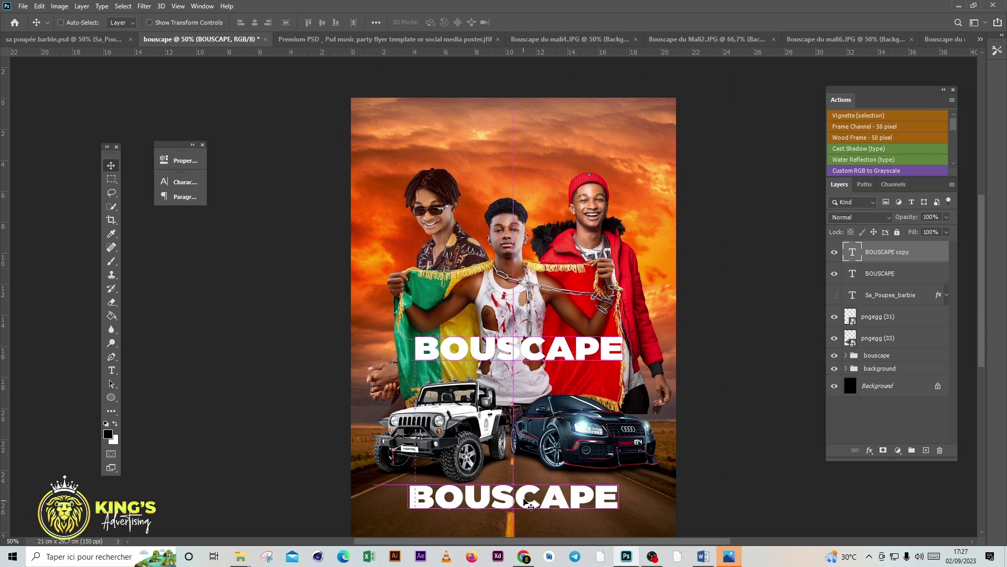
scroll(576, 355, "down", 2)
scroll(562, 359, "up", 1)
Change the script line to end in 'invité' and select the duplicate title on the road
double_click(530, 400)
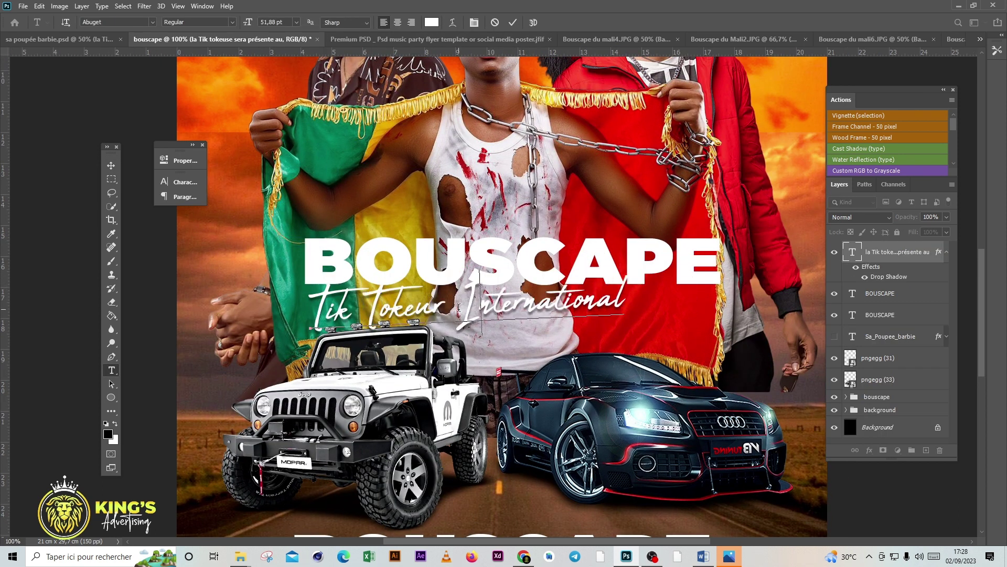
scroll(501, 308, "up", 3)
key("shift+End")
type("nvite")
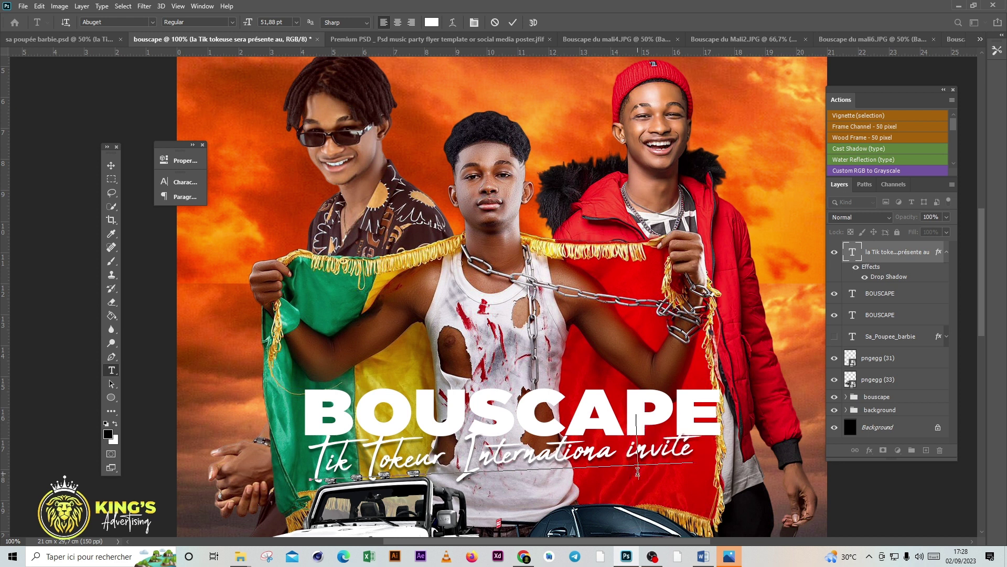
key("ctrl+Return")
key("ctrl+minus")
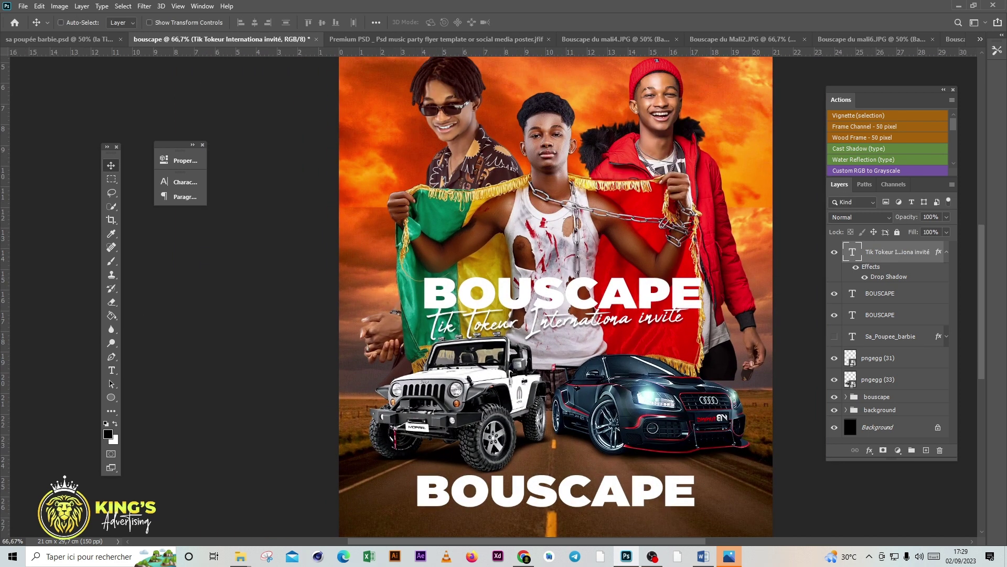
left_click(630, 490, "ctrl")
Delete the duplicate BOUSCAPE title and name the heading group 'Festival Tik Tok'
key("Delete")
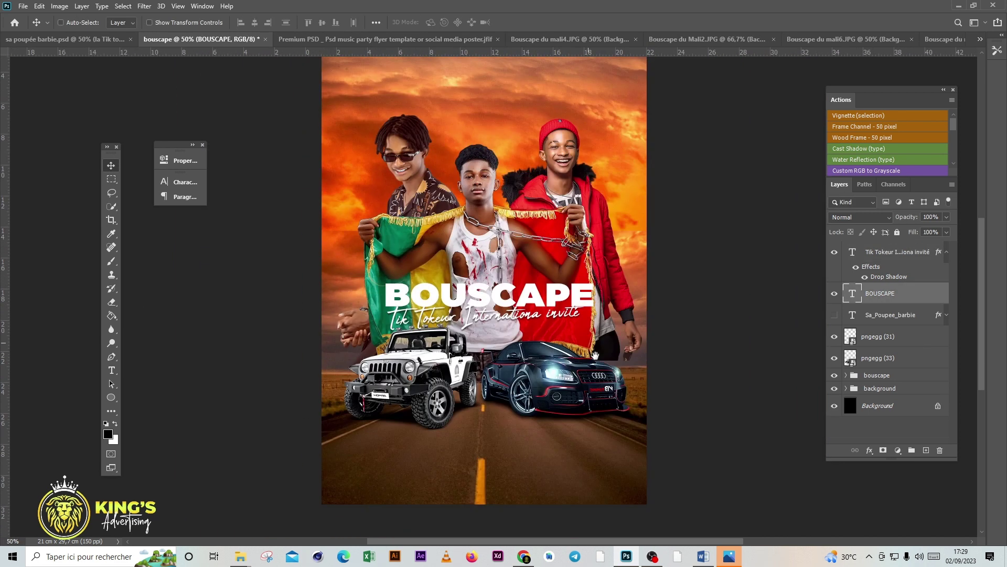
scroll(605, 374, "up", 3)
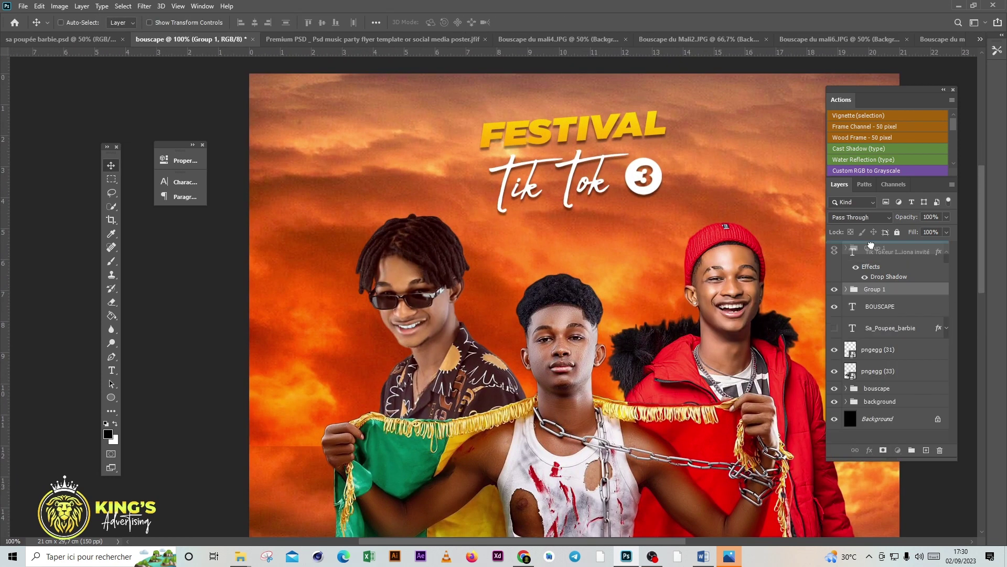
type("ik Tok")
key("Return")
key("ctrl+minus")
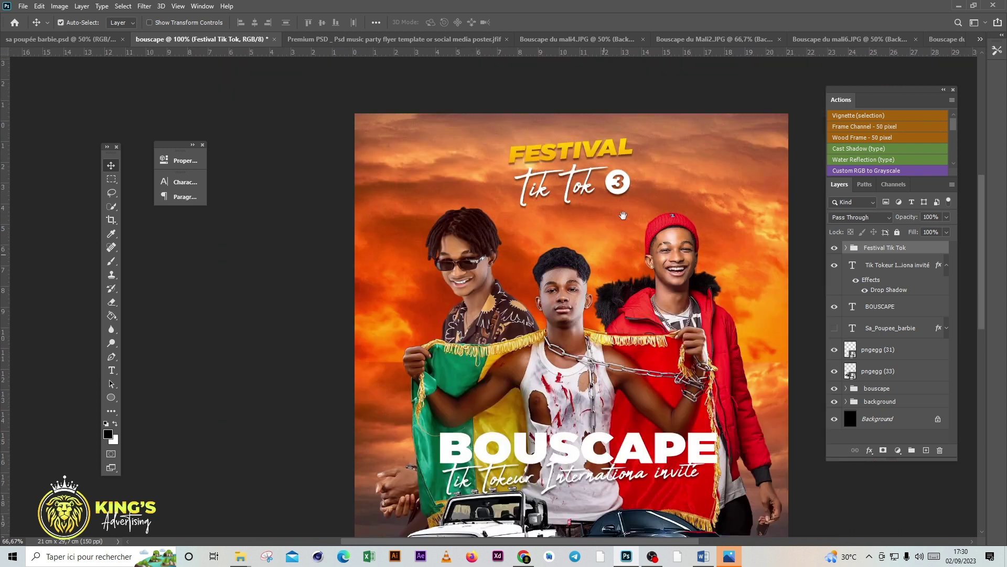
Review the whole poster and zoom in on a layer inside the Festival Tik Tok group
key("ctrl+minus")
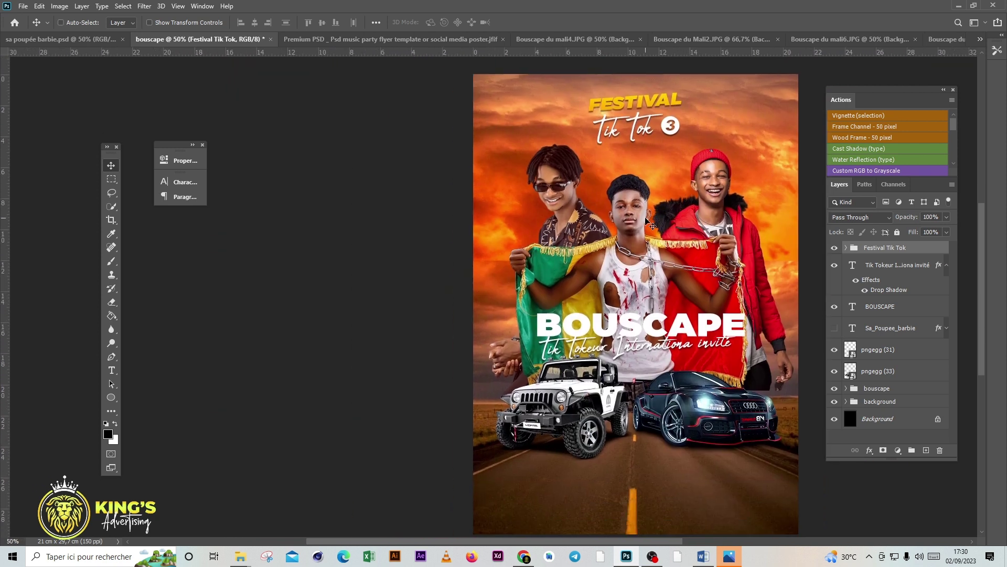
scroll(695, 404, "up", 1)
scroll(308, 523, "up", 2)
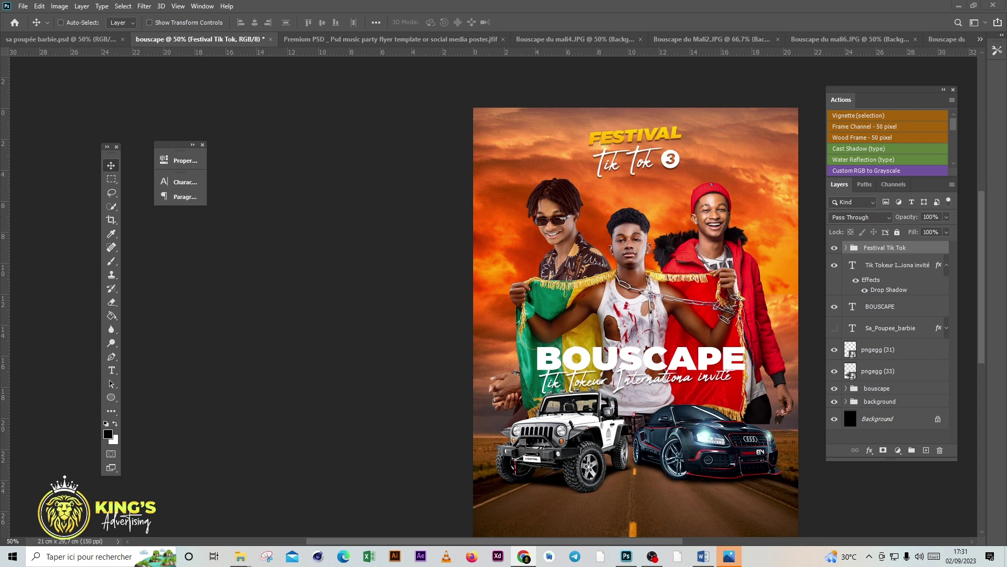
left_click(627, 297, "ctrl")
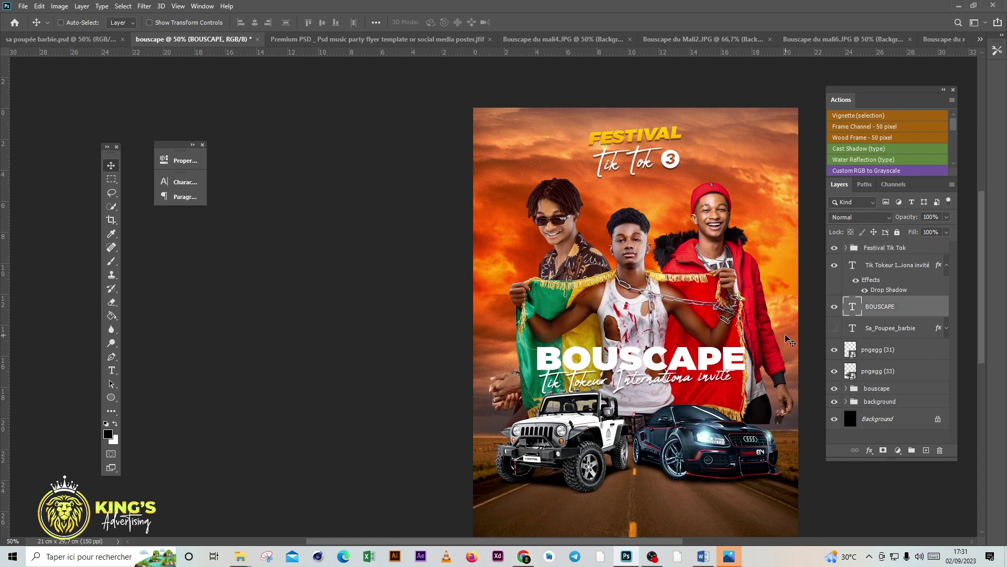
key("ctrl+plus")
key("ctrl+plus")
key("ctrl+plus")
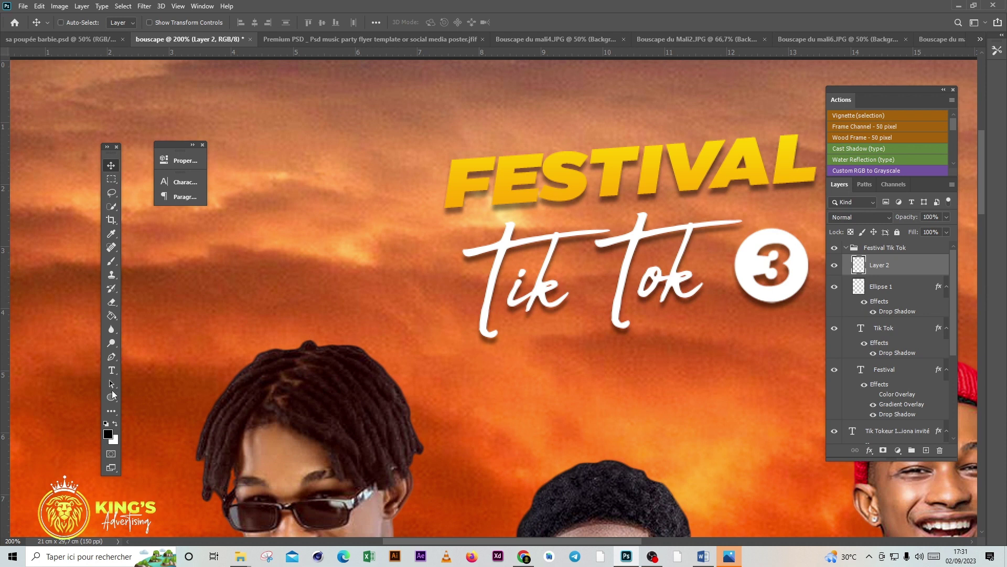
Discard a placeholder text layer and draw a triangle path beneath the Tik Tok 3 heading
key("t")
left_click(527, 416)
key("Escape")
key("p")
scroll(580, 296, "down", 2)
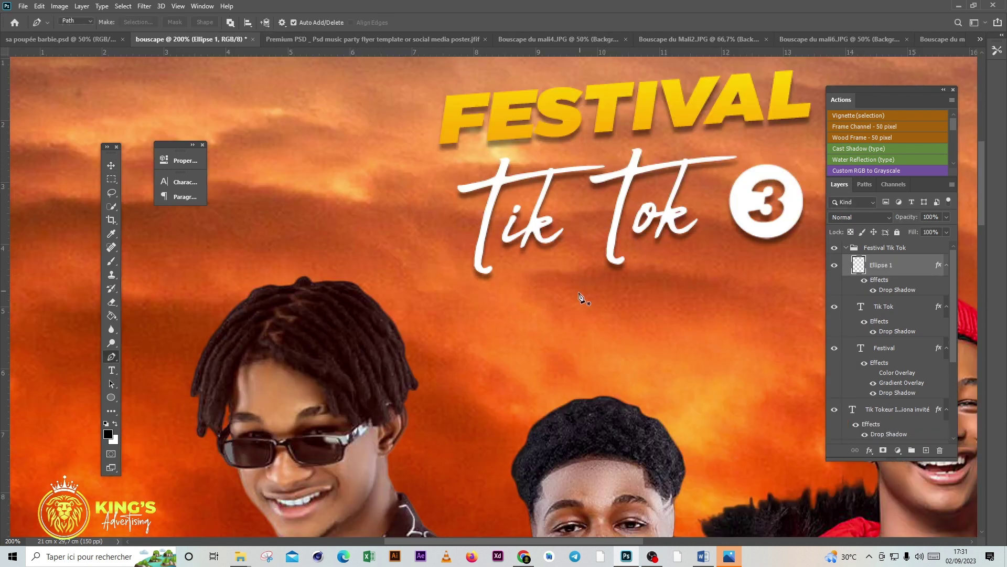
Fill the triangle on a new layer and clear its path outline
key("ctrl+shift+alt+n")
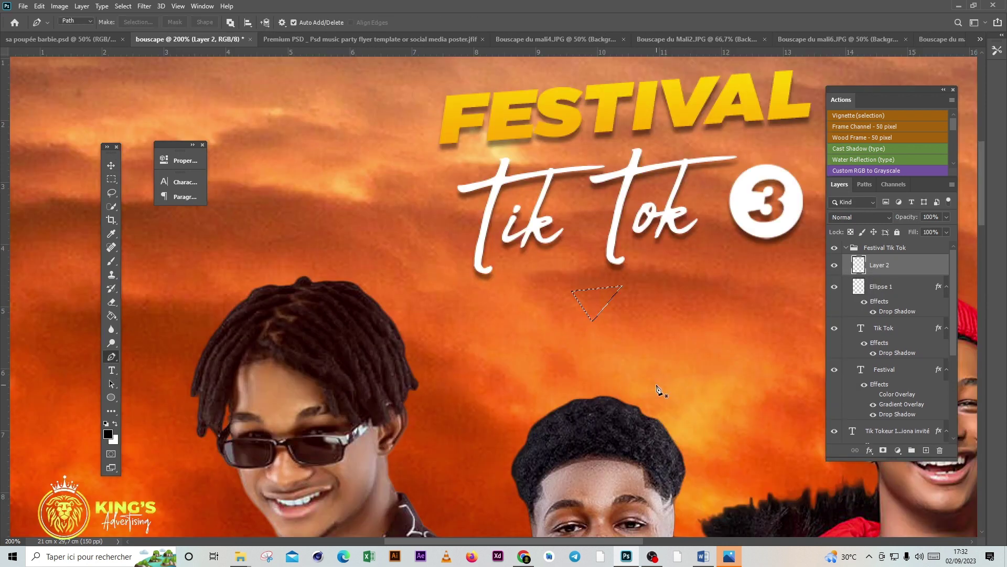
key("ctrl+Return")
key("alt+BackSpace")
key("v")
key("ctrl+minus")
Paste FESTIVAL's layer style onto the triangle, giving it yellow overlay and shadow
left_click(899, 370)
right_click(886, 264)
left_click(850, 418)
key("ctrl+0")
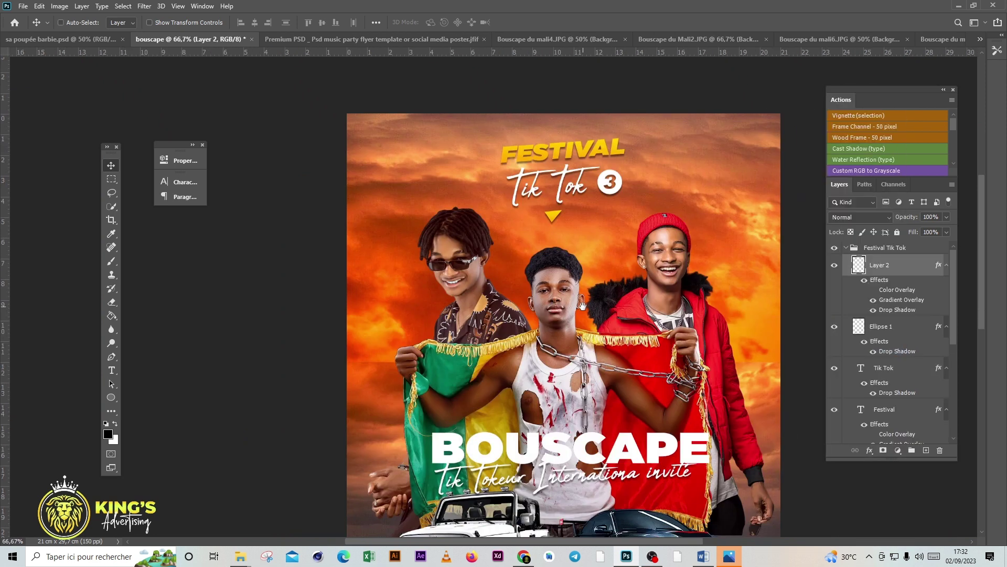
key("ctrl+1")
Re-commit a transform on the FESTIVAL text and view the full poster
key("ctrl+t")
key("Return")
key("ctrl+0")
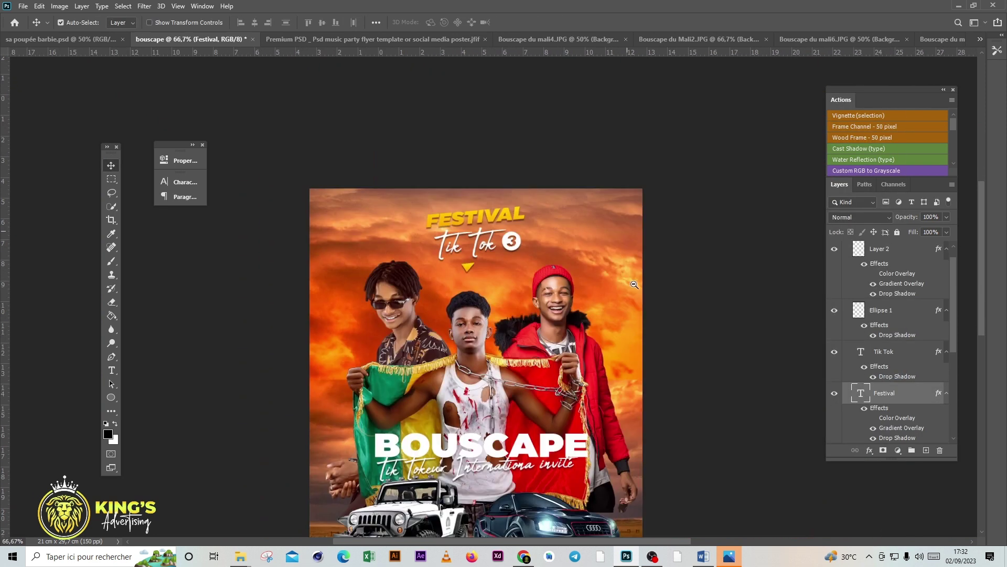
left_click(685, 336, "ctrl")
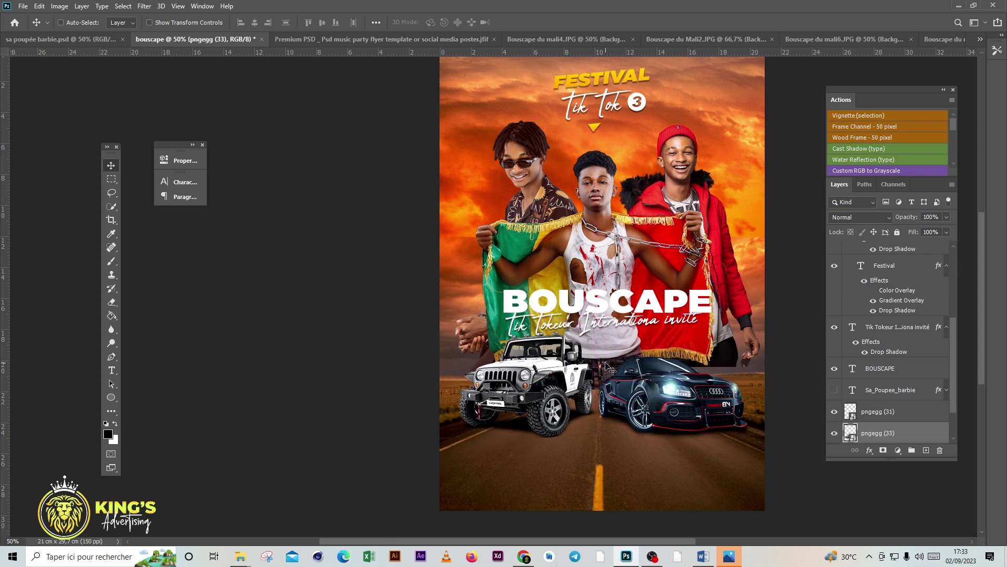
Cut a path-drawn area of the sky into its own layer with Layer Via Cut
left_click(741, 190, "ctrl")
right_click(868, 414)
key("Escape")
key("p")
scroll(779, 81, "up", 2)
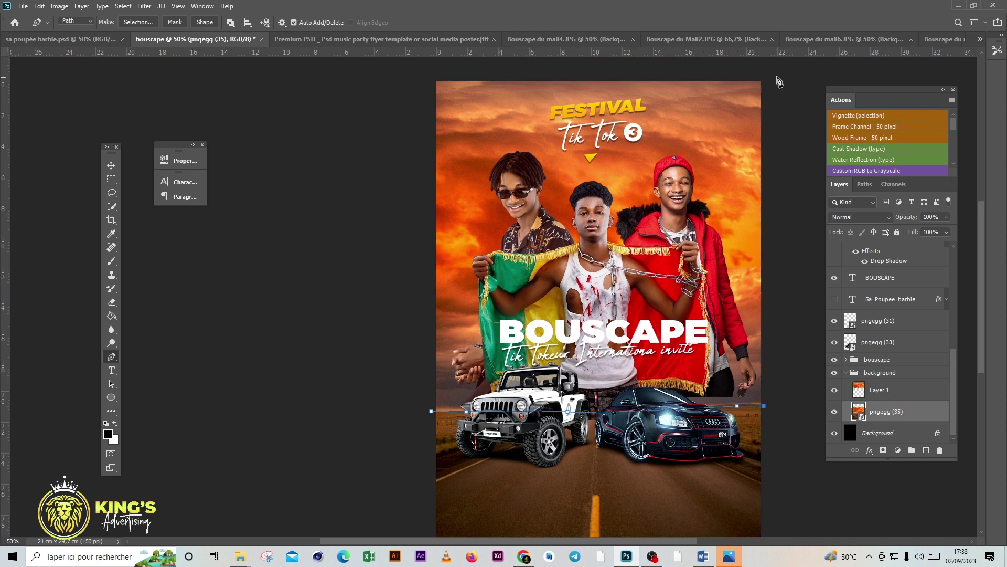
right_click(523, 212)
right_click(748, 94)
right_click(652, 213)
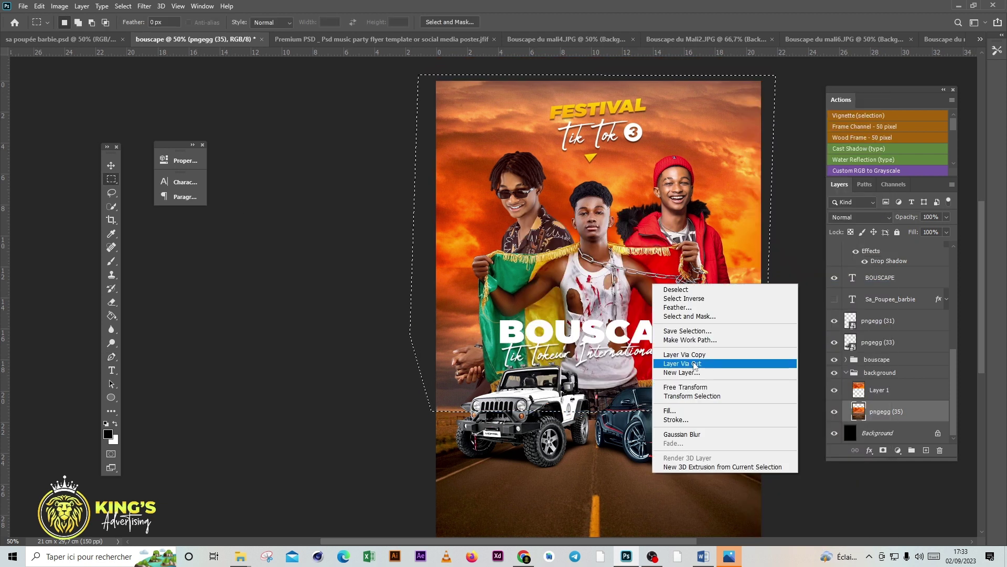
left_click(676, 360)
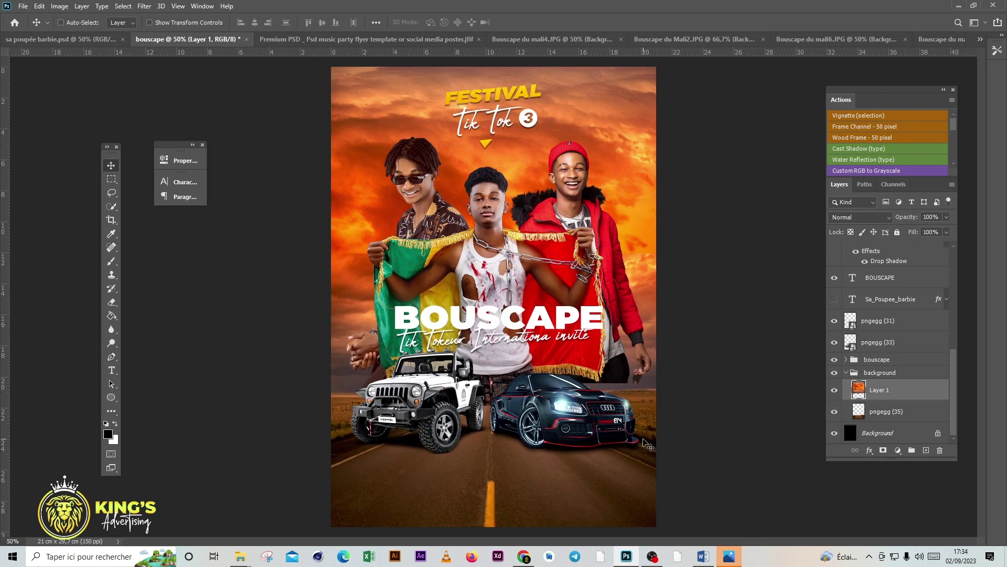
Nudge the red-jacket young man slightly right and down
mouse_move(605, 245)
left_mouse_down()
mouse_move(605, 257)
mouse_move(600, 244)
left_mouse_up()
left_click_drag(628, 373, 632, 380)
left_click(650, 436, "ctrl")
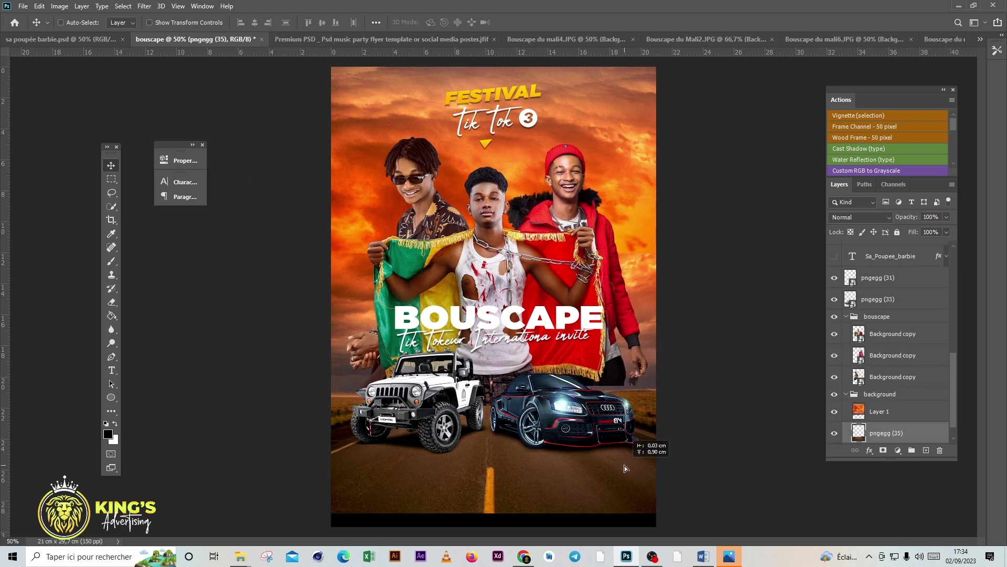
Bring the yellow glow from the other poster into the bouscape group and transform it beside the black car
left_click(93, 44)
left_click_drag(493, 294, 608, 394)
left_click_drag(901, 402, 901, 344)
key("ctrl+plus")
key("ctrl+t")
key("Return")
key("ctrl+minus")
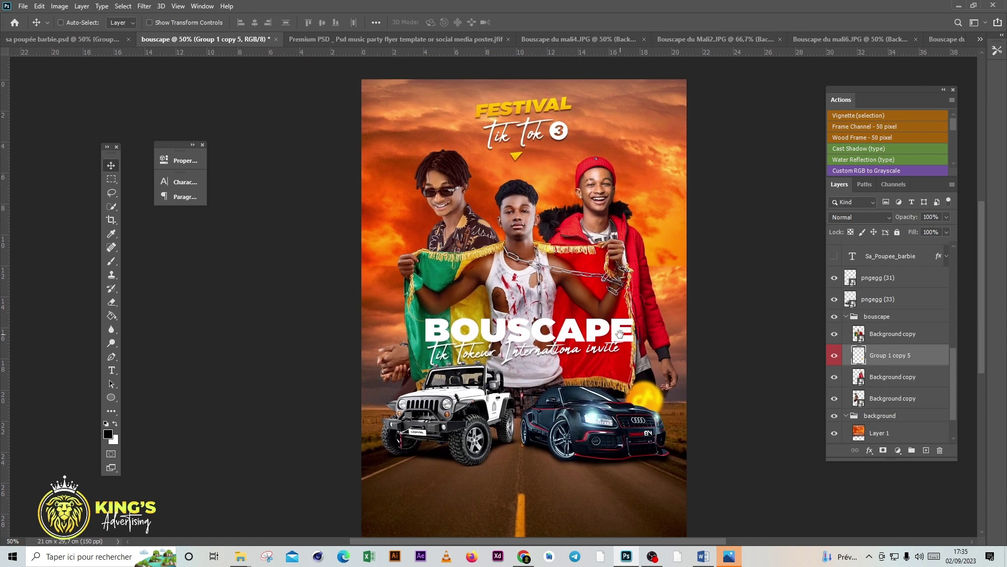
Apply a Lens Blur filter to the sky layer
left_click(581, 295, "ctrl")
left_click(144, 6)
mouse_move(150, 134)
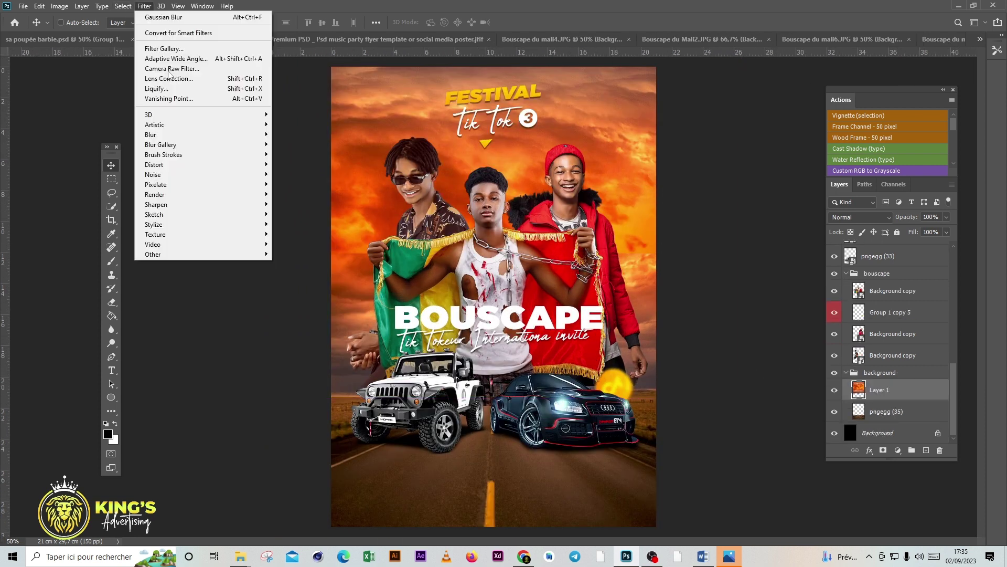
left_click(294, 184)
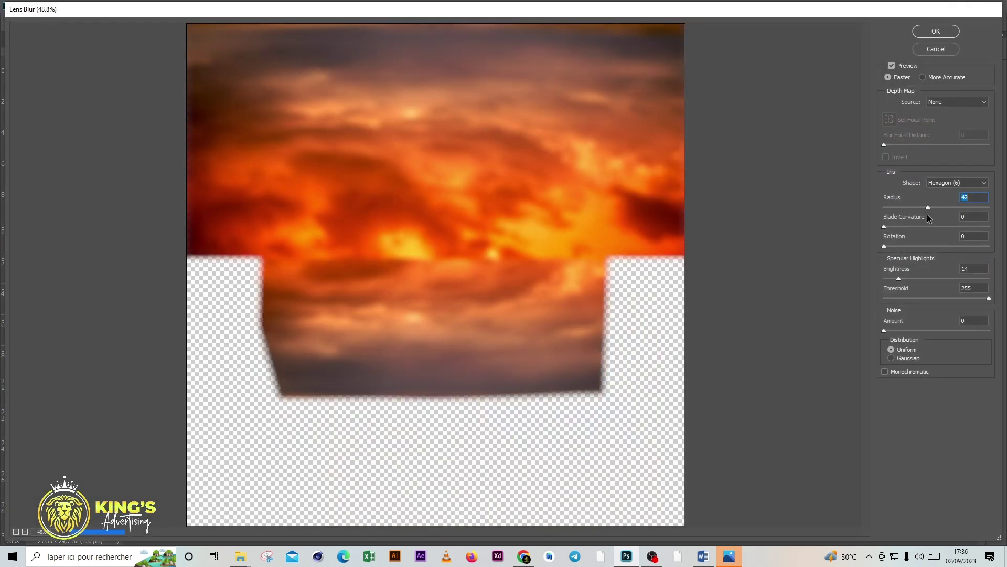
left_click(936, 31)
Lower the sky layer's opacity to 59%
key("ctrl+plus")
key("alt+bracketleft")
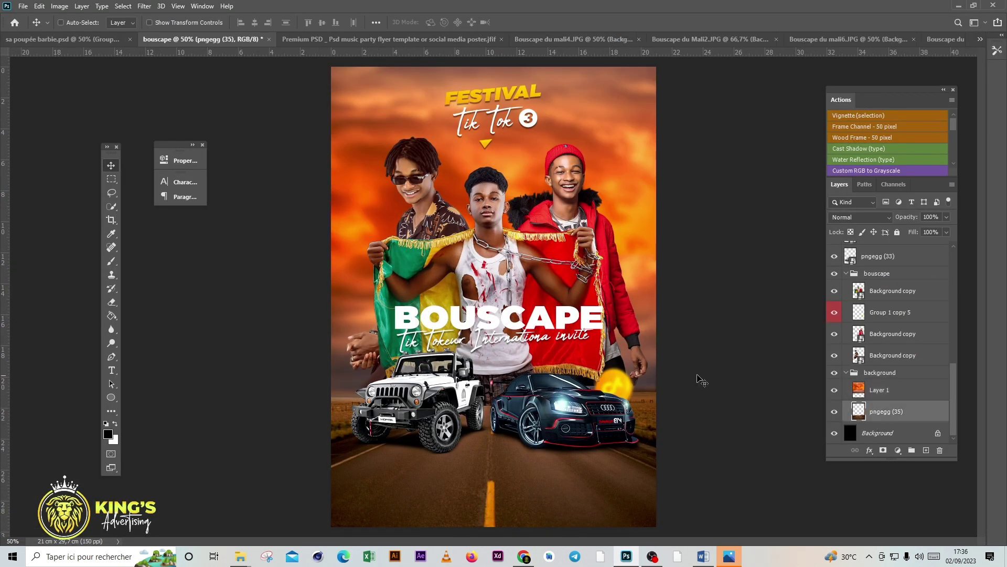
left_click(879, 390)
left_click(946, 217)
left_click_drag(948, 229, 928, 235)
key("ctrl+minus")
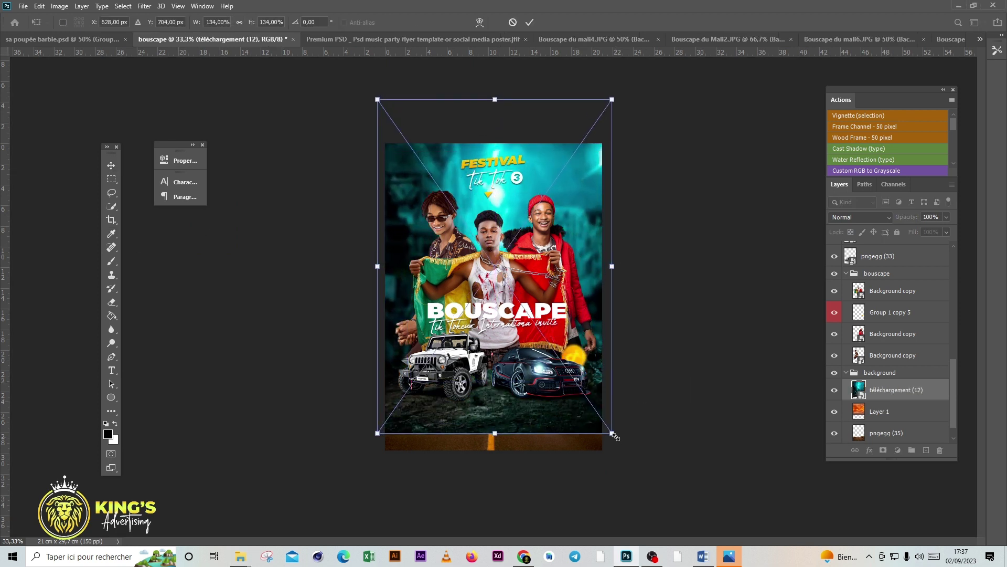
Set the teal téléchargement (12) image to Soft Light blending at 36% opacity
left_click(529, 22)
left_click(860, 217)
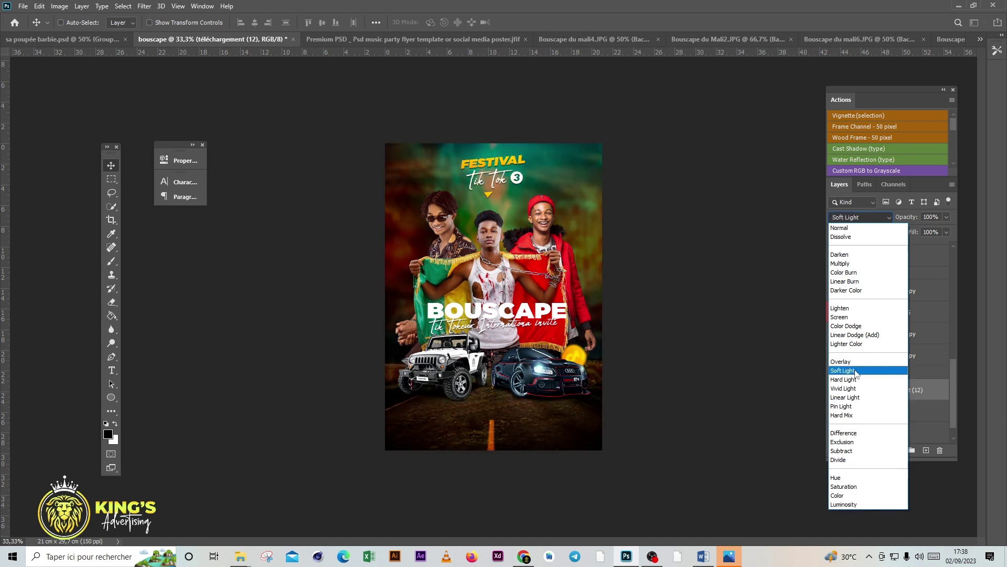
left_click(843, 370)
left_click(947, 216)
left_click_drag(948, 229, 917, 228)
Add a black-filled layer beneath the sky and lower the sky's fill to 63%
key("ctrl+shift+alt+n")
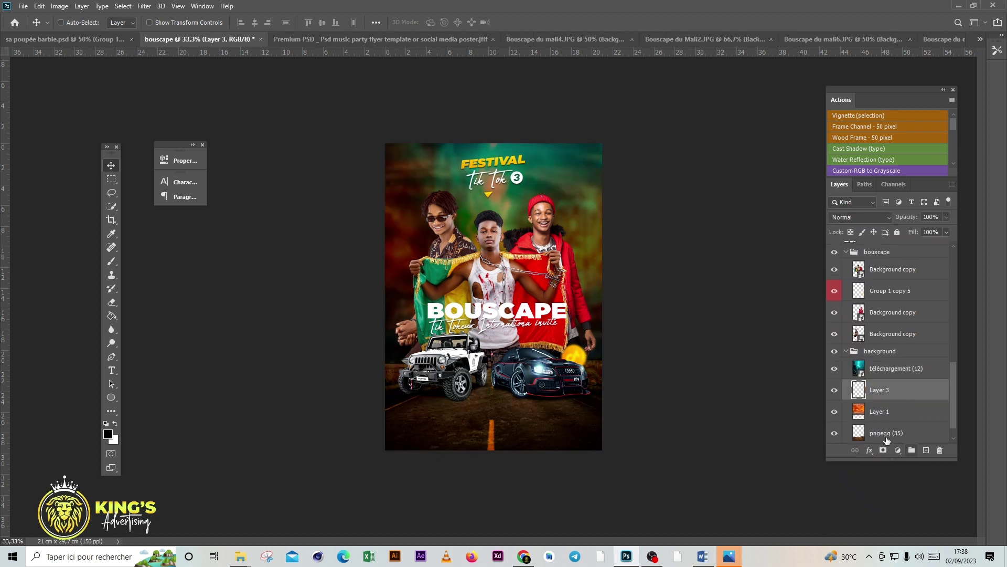
left_click(422, 323)
key("ctrl+bracketleft")
key("v")
key("ctrl+plus")
left_click(887, 390)
left_click(946, 232)
left_click_drag(949, 244, 924, 256)
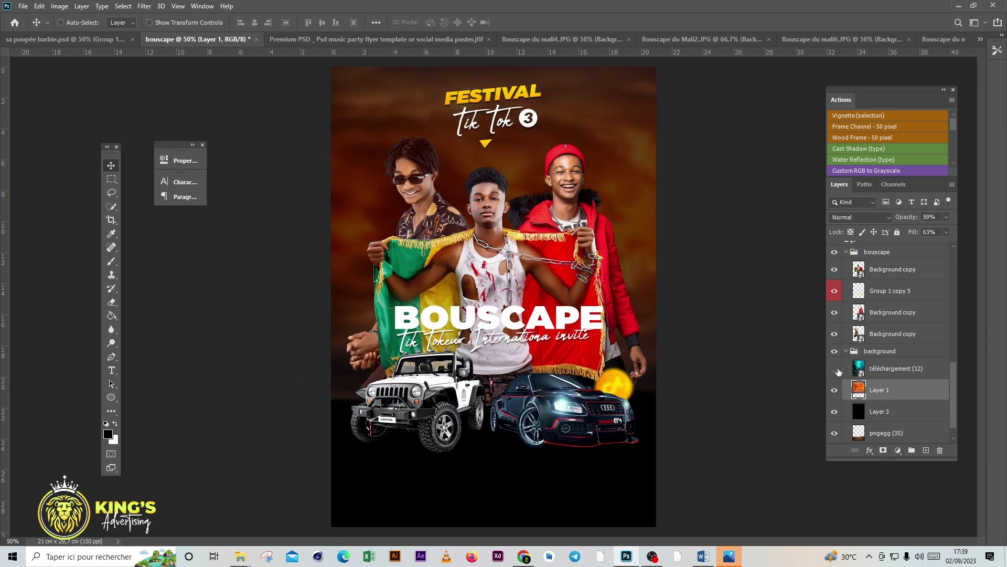
Mask Layer 3 and brush black across it to reveal the road
left_click(879, 411)
left_click(883, 450)
key("b")
left_click_drag(435, 476, 598, 462)
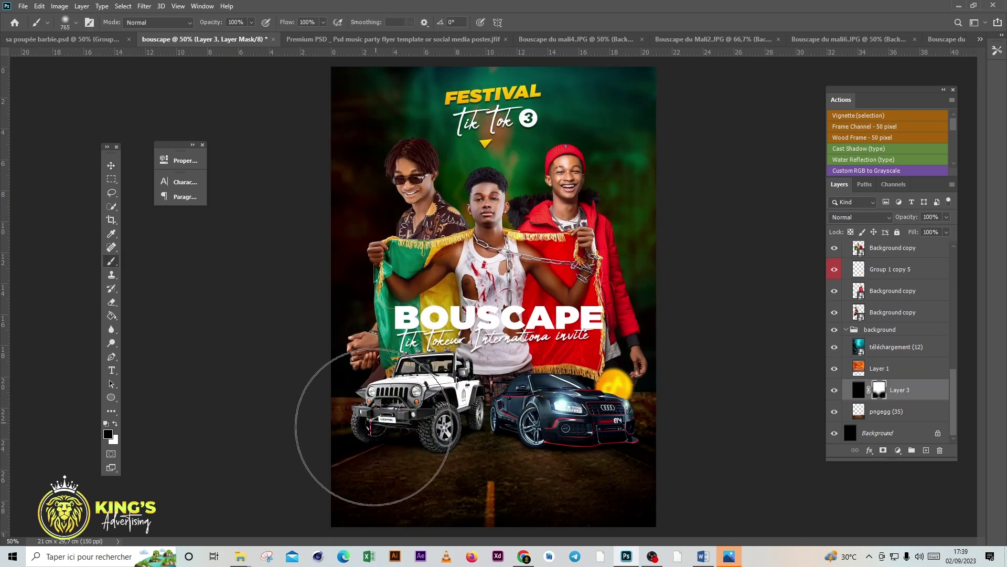
Add masks to Layer 1 and téléchargement (12), lowering the latter to 75% opacity
left_click(861, 367)
left_click(883, 450)
left_click(860, 346)
left_click(883, 450)
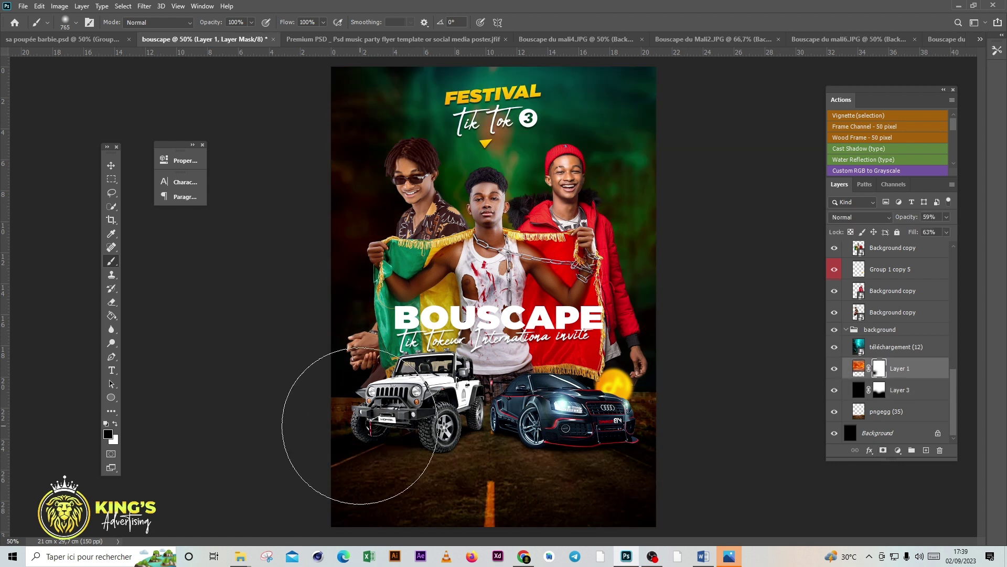
left_click(947, 217)
left_click_drag(948, 230, 936, 232)
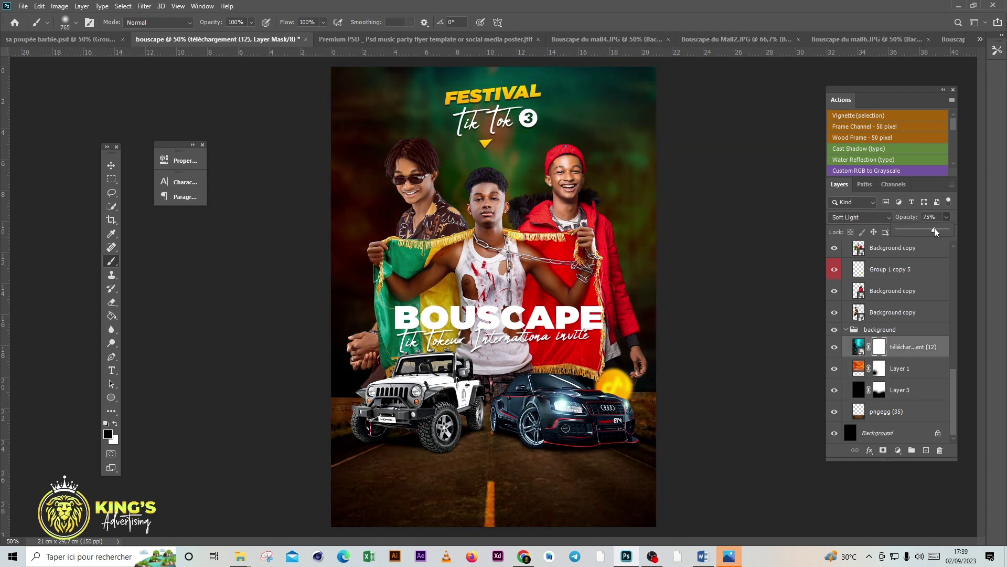
Add a mask to pngegg (35), keeping its Soft Light blend mode
left_click(902, 412)
left_click(883, 450)
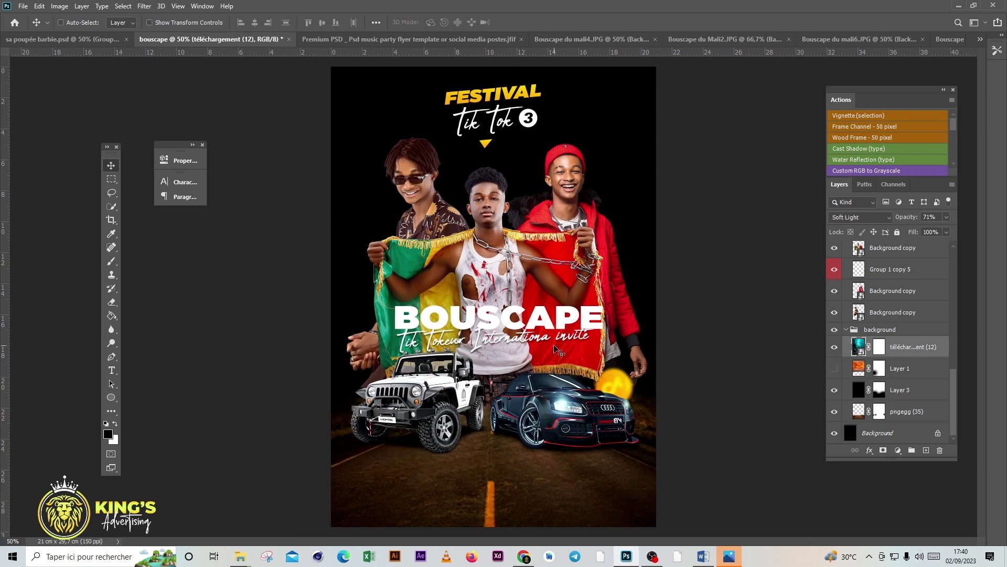
left_click(860, 217)
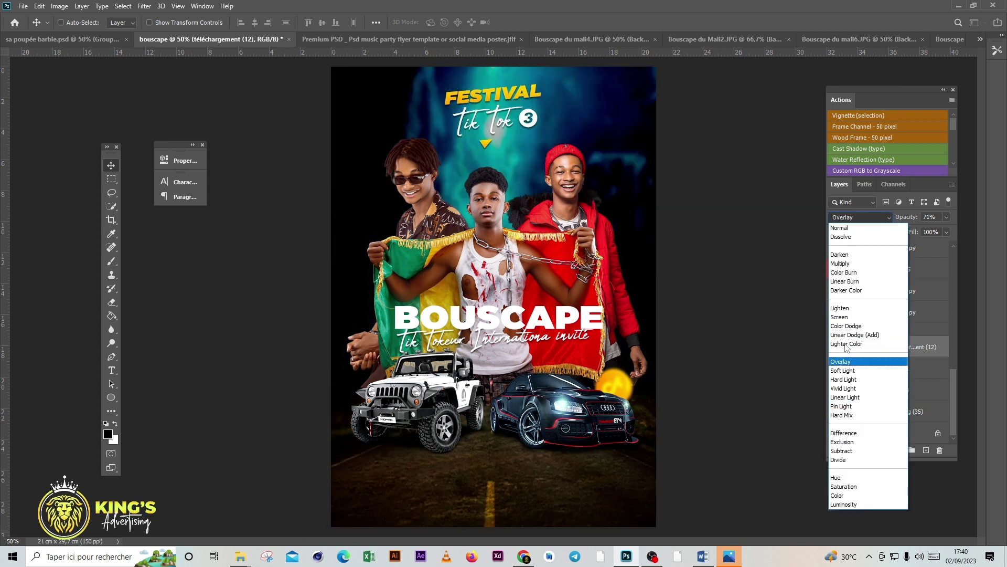
key("Escape")
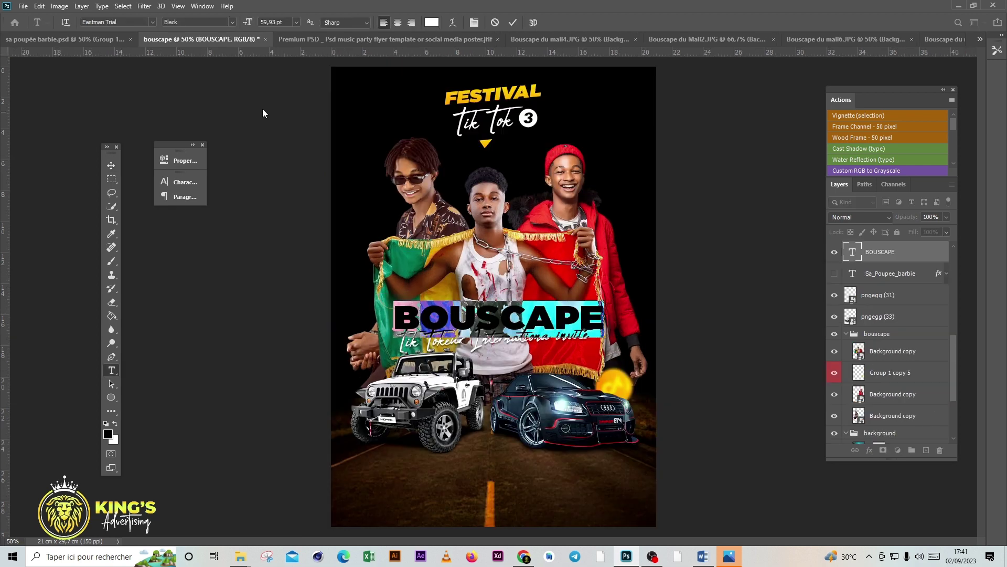
Change the BOUSCAPE title font to Fontdinerdotcom Huggable
left_click(152, 22)
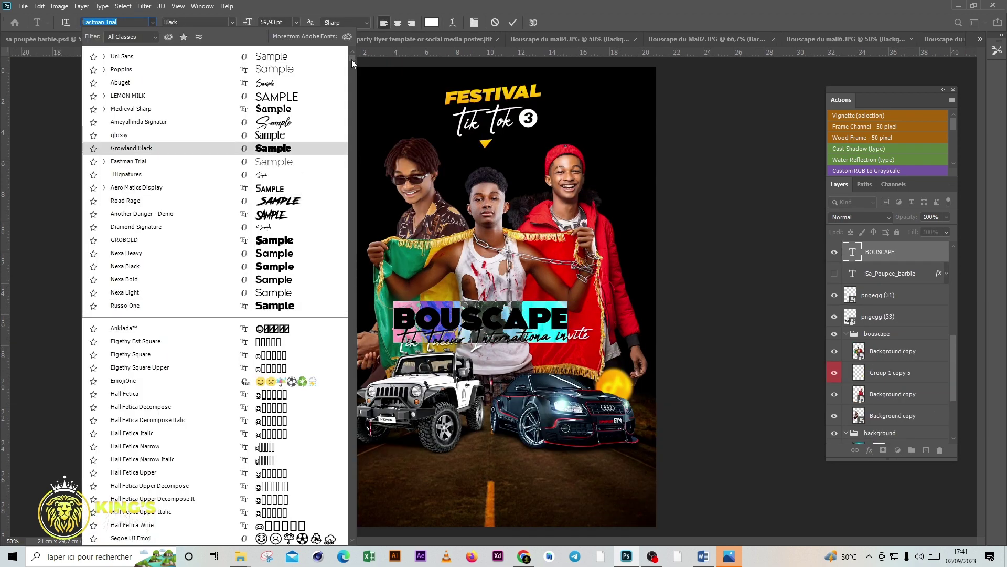
left_click_drag(352, 59, 354, 224)
scroll(336, 454, "down", 10)
scroll(337, 453, "down", 10)
scroll(337, 454, "down", 10)
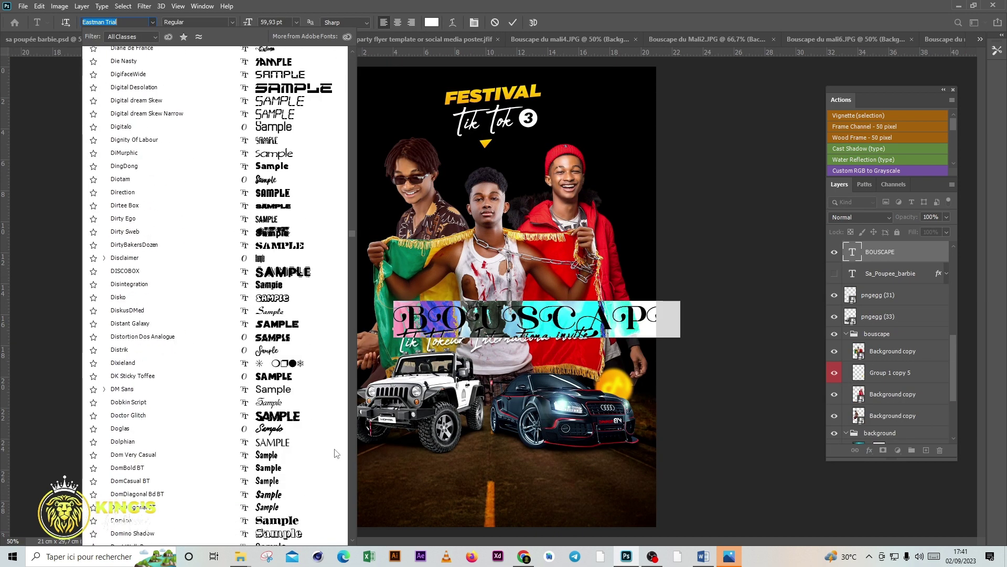
scroll(336, 454, "down", 5)
scroll(332, 457, "down", 5)
scroll(332, 457, "down", 5)
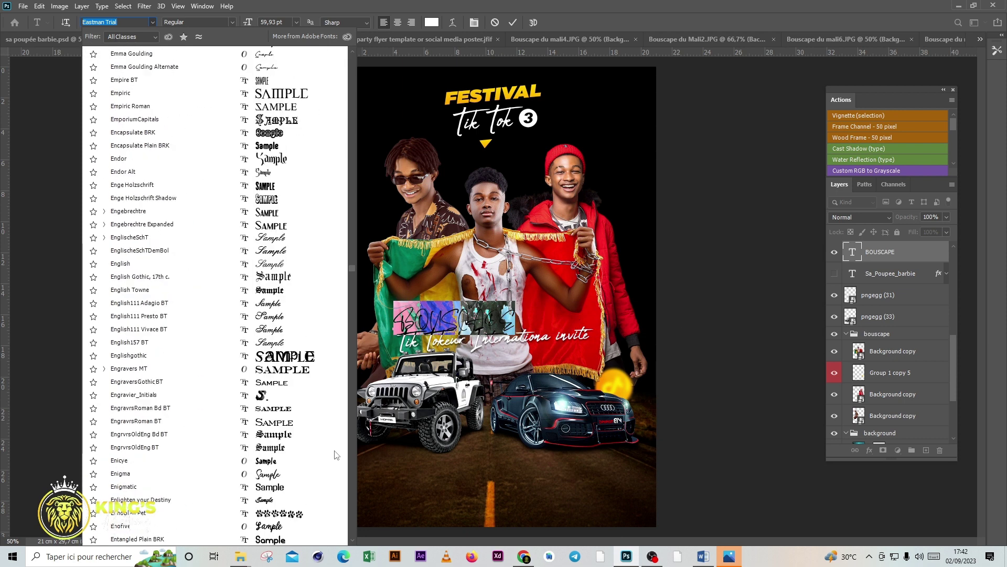
scroll(291, 420, "down", 5)
scroll(294, 451, "down", 5)
scroll(297, 473, "down", 5)
scroll(299, 491, "down", 5)
scroll(298, 483, "down", 3)
scroll(296, 467, "down", 3)
scroll(295, 445, "down", 3)
scroll(297, 448, "down", 5)
scroll(297, 449, "down", 3)
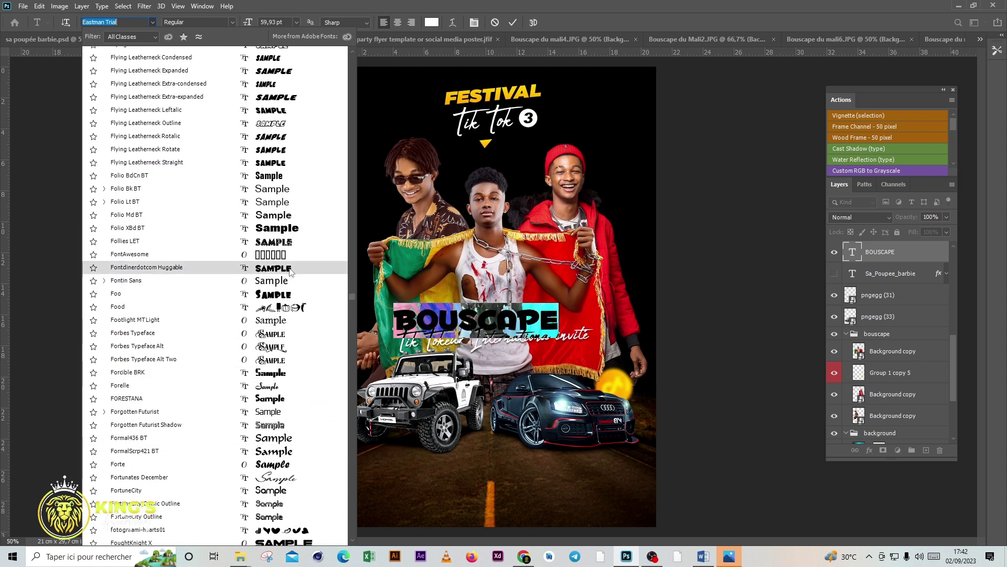
left_click(290, 268)
Commit the title text and scale it up to about 143%
key("ctrl+Return")
key("ctrl+t")
left_click_drag(559, 303, 622, 289)
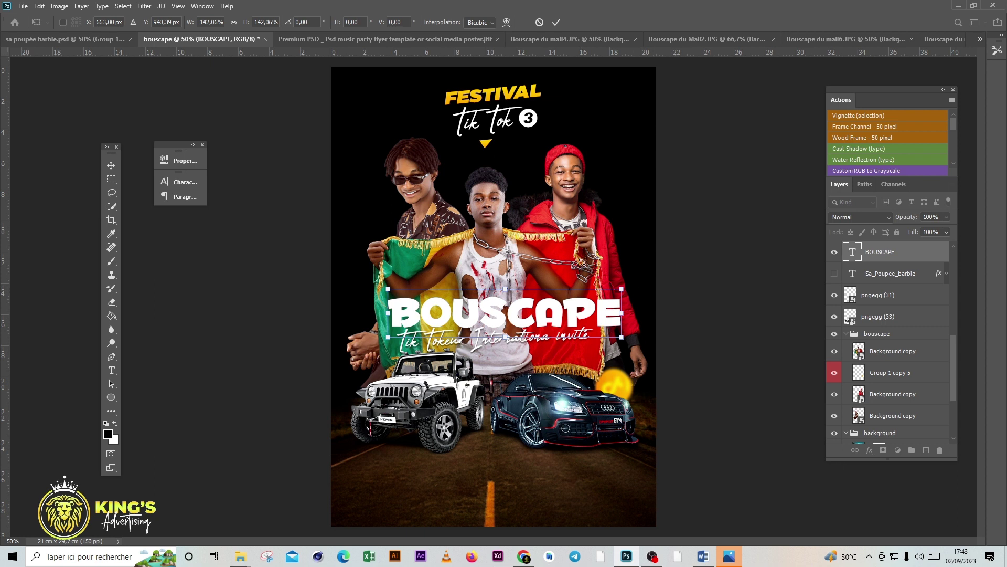
Duplicate the title, edit the copy to read BOUS, and move it up and right
key("Return")
key("ctrl+j")
left_click(834, 273)
key("BackSpace")
left_click(111, 166)
mouse_move(473, 319)
left_mouse_down()
mouse_move(518, 295)
mouse_move(537, 309)
left_mouse_up()
key("ctrl+t")
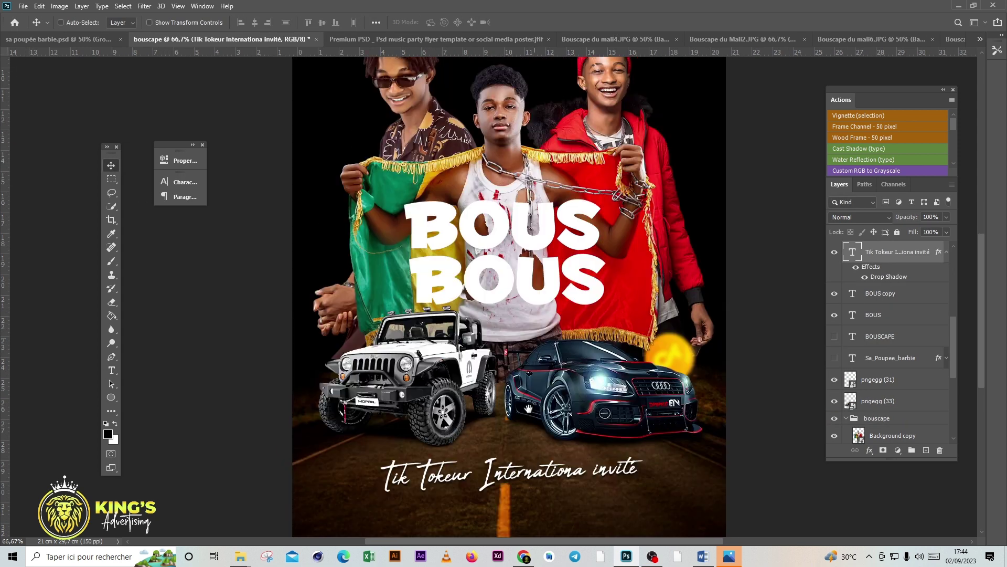
Move the tagline below the cars and edit the other title copy to read CAPE
left_click_drag(528, 408, 568, 473)
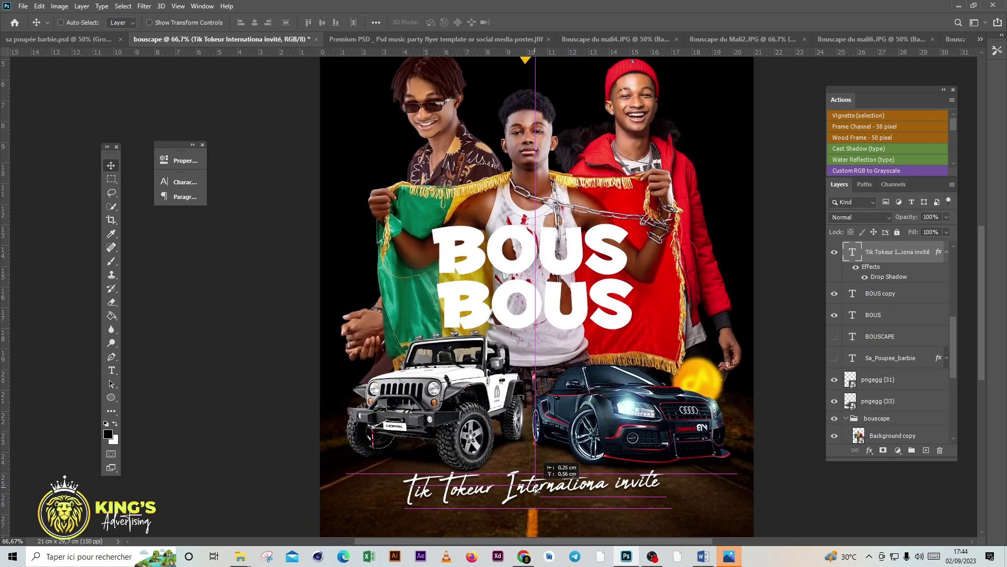
type("CAPE")
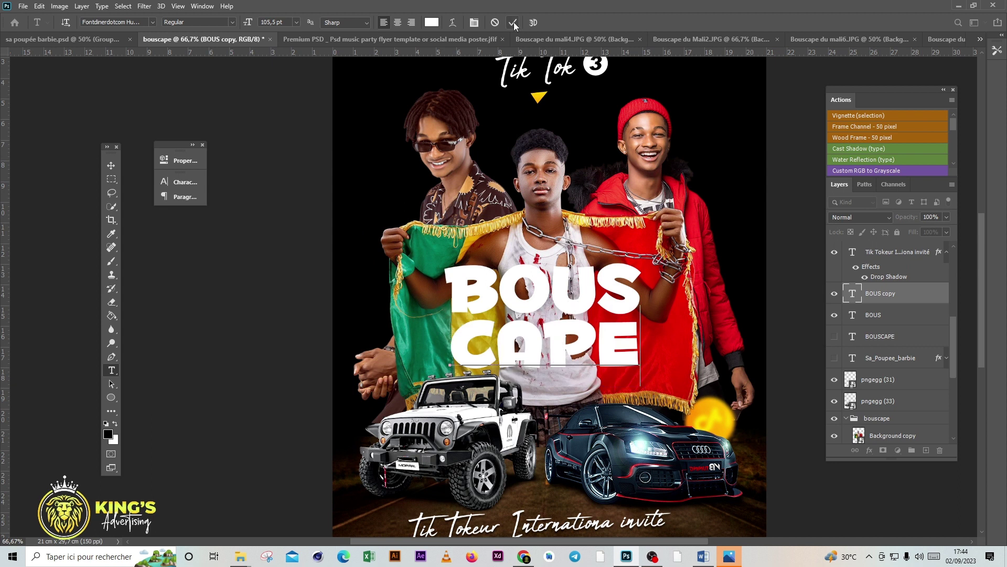
left_click(514, 23)
key("ctrl+0")
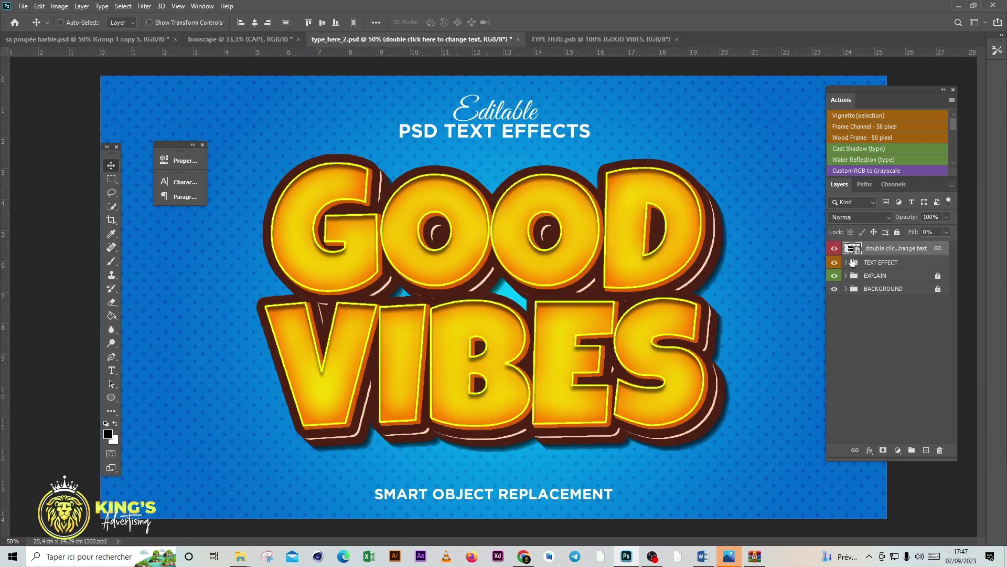
Finish the BOUS CAPE text in the template, hiding the GOOD VIBES layer
key("Return")
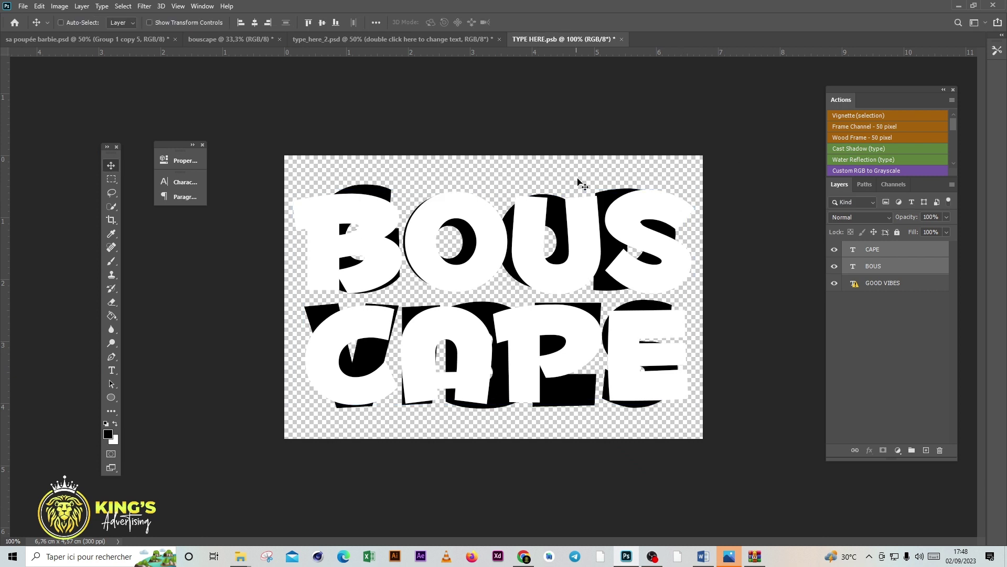
left_click(837, 283)
left_click(459, 38)
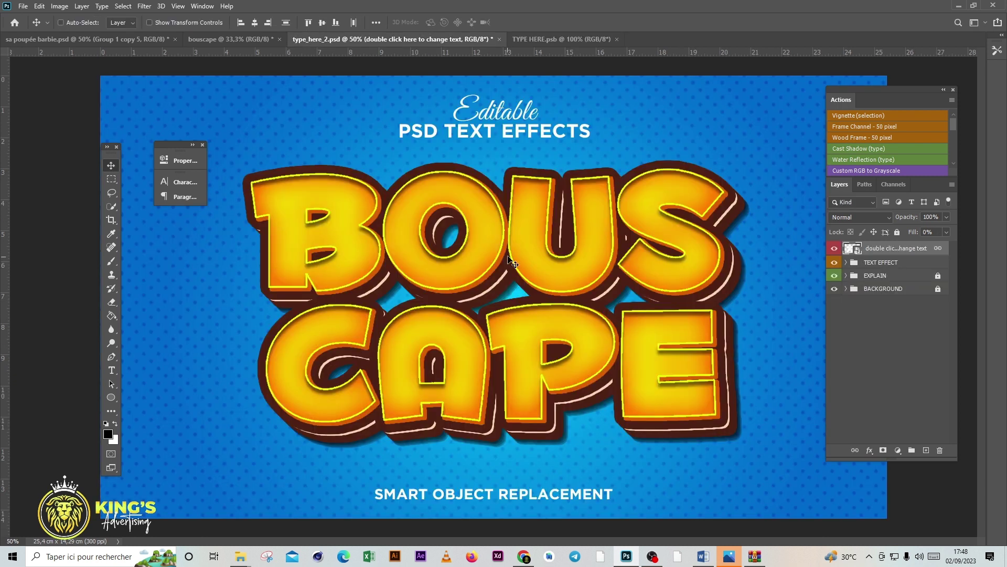
left_click(865, 265)
left_click(850, 344)
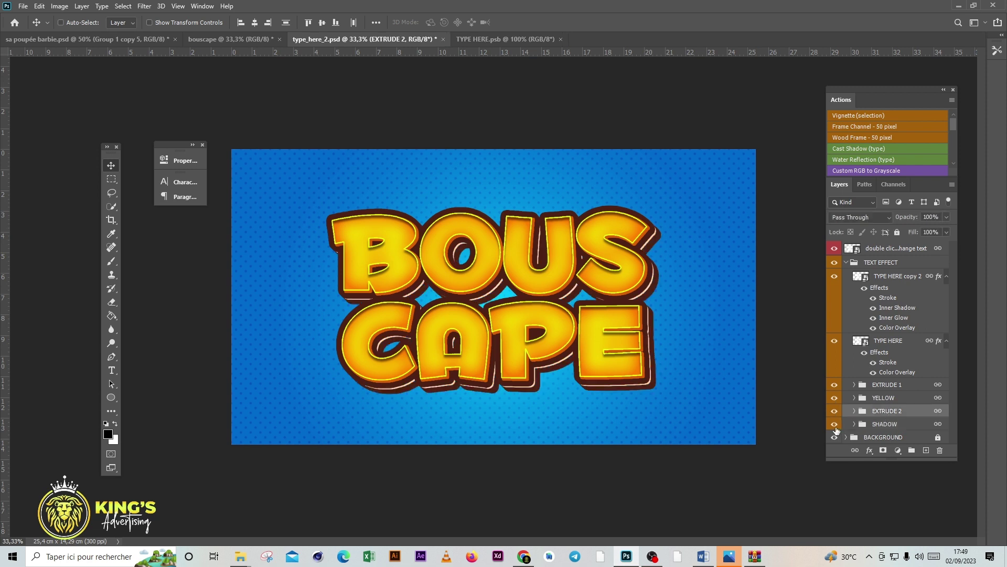
Copy the TEXT EFFECT group into the bouscape poster and scale it to about 34%
left_click(881, 263)
left_click_drag(493, 294, 543, 335)
mouse_move(680, 236)
left_mouse_down()
mouse_move(571, 293)
mouse_move(559, 326)
left_mouse_up()
key("ctrl+plus")
key("Return")
key("ctrl+minus")
key("ctrl+1")
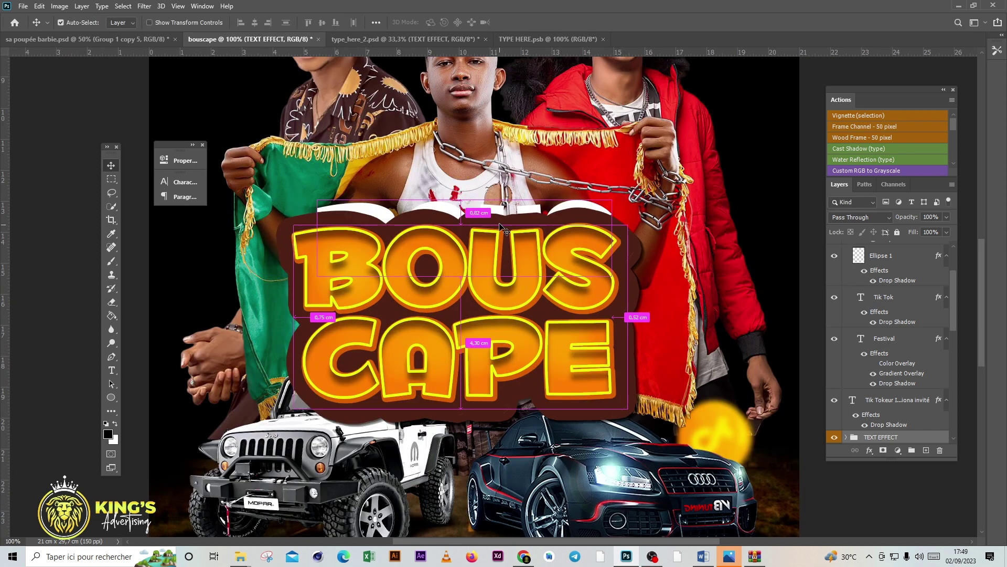
Convert TEXT EFFECT to a smart object, scale it to 35%, and place it over the flags
key("ctrl+minus")
left_click(890, 400)
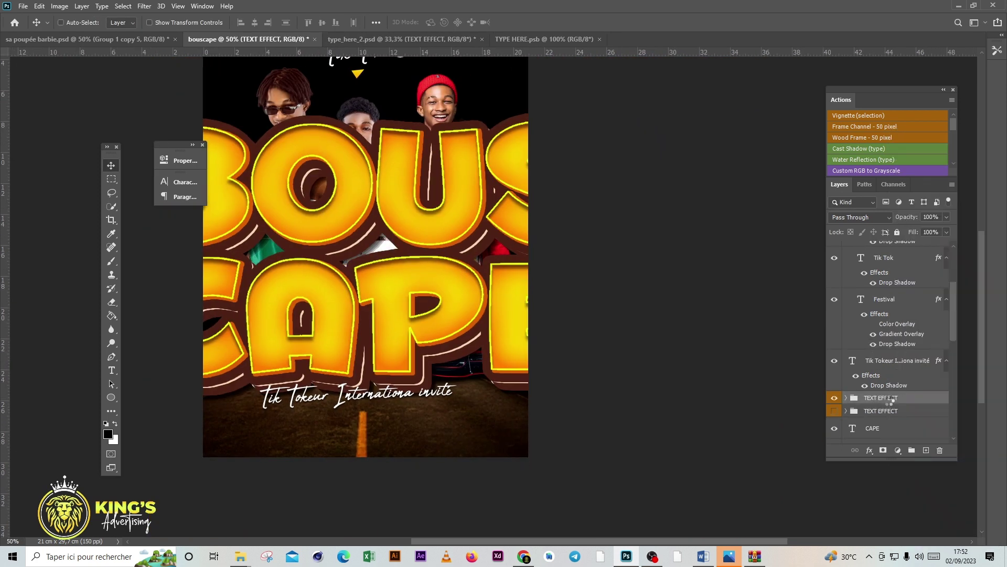
right_click(890, 400)
left_click(766, 251)
key("ctrl+t")
left_click_drag(618, 112, 423, 221)
key("ctrl+plus")
mouse_move(489, 334)
left_mouse_down()
mouse_move(494, 352)
mouse_move(491, 296)
left_mouse_up()
key("Return")
Hide the white CAPE, BOUS and BOUSCAPE text layers and reposition the cars and tagline
scroll(903, 411, "down", 1)
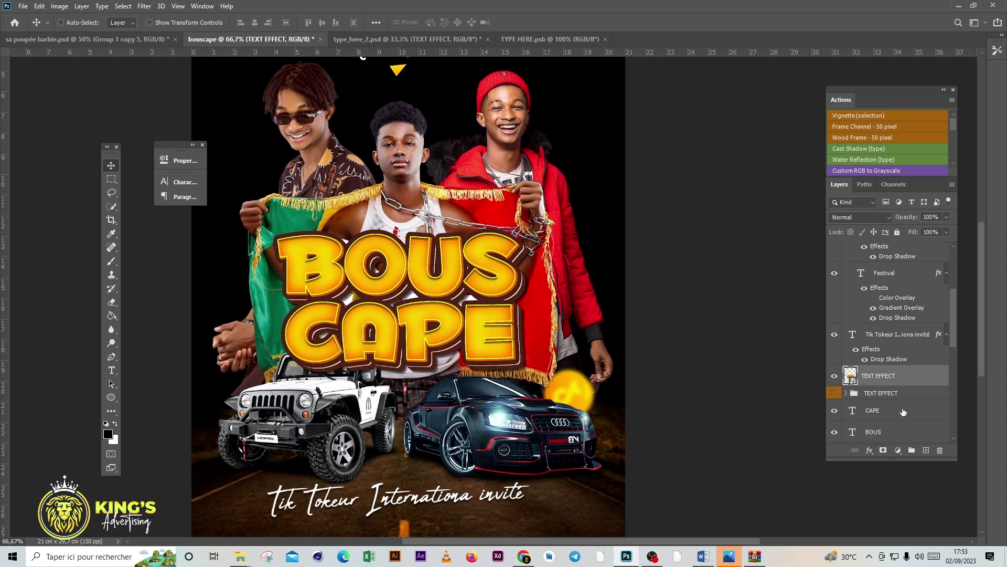
key("ctrl+minus")
left_click_drag(834, 410, 834, 432)
scroll(892, 368, "down", 3)
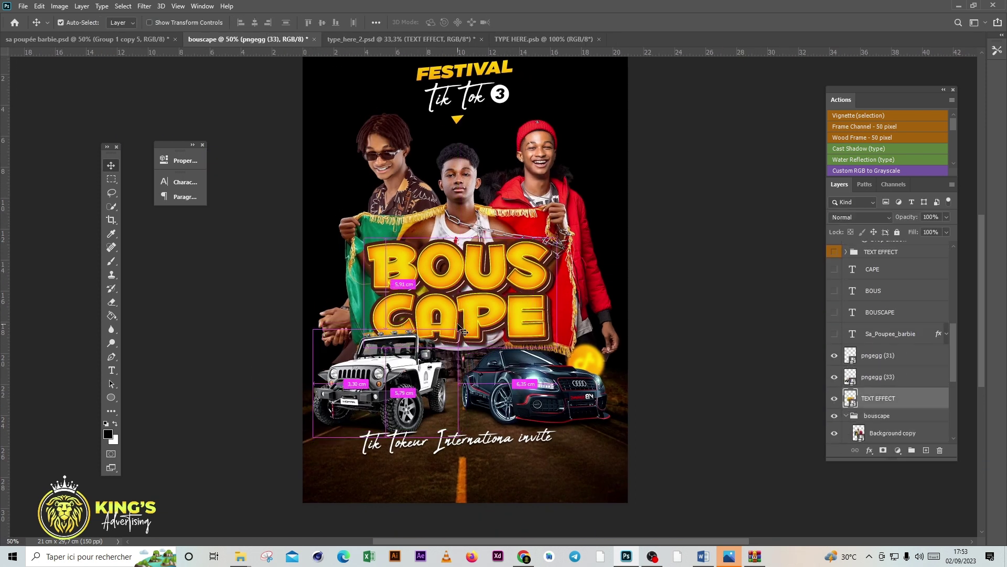
left_click_drag(465, 331, 415, 388)
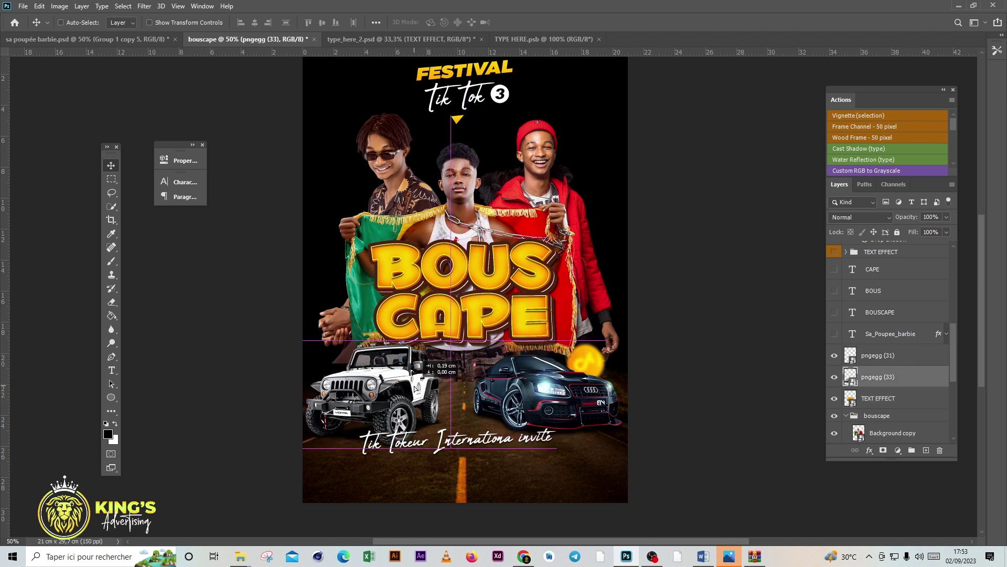
left_click_drag(580, 453, 588, 473)
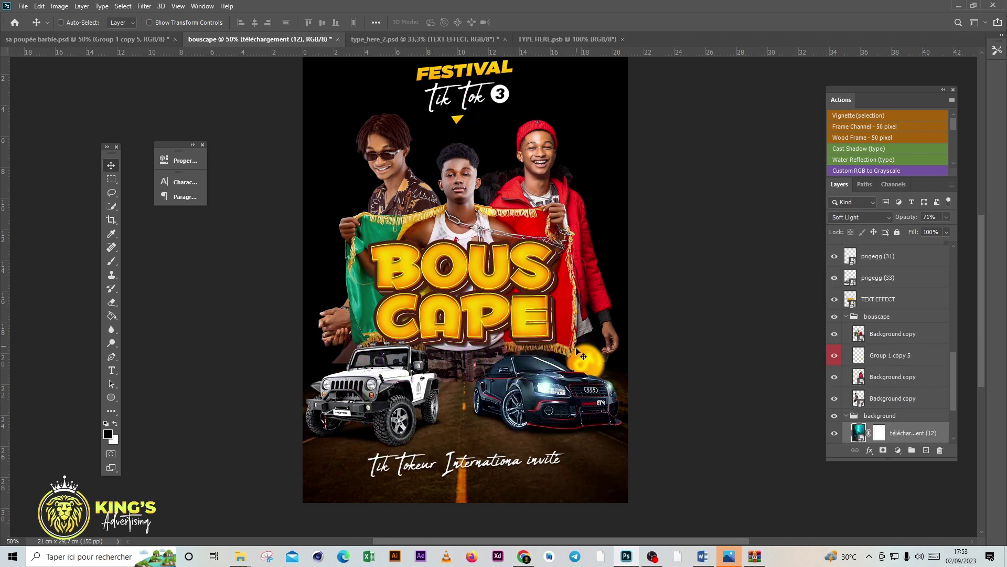
Delete the word 'International' from the tagline text
key("ctrl+plus")
key("ctrl+plus")
key("t")
left_click(592, 367)
type("l")
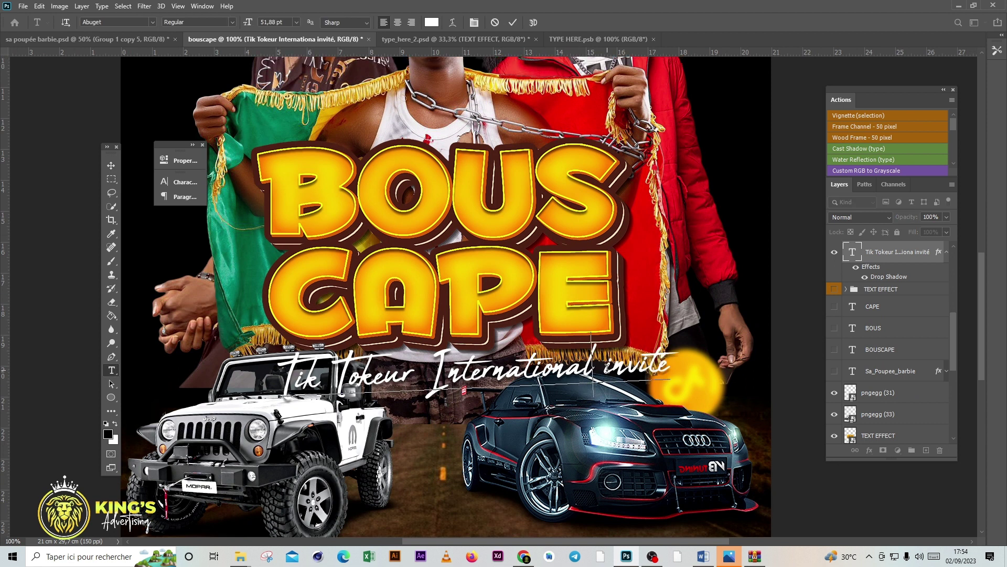
left_click_drag(445, 377, 604, 377)
key("BackSpace")
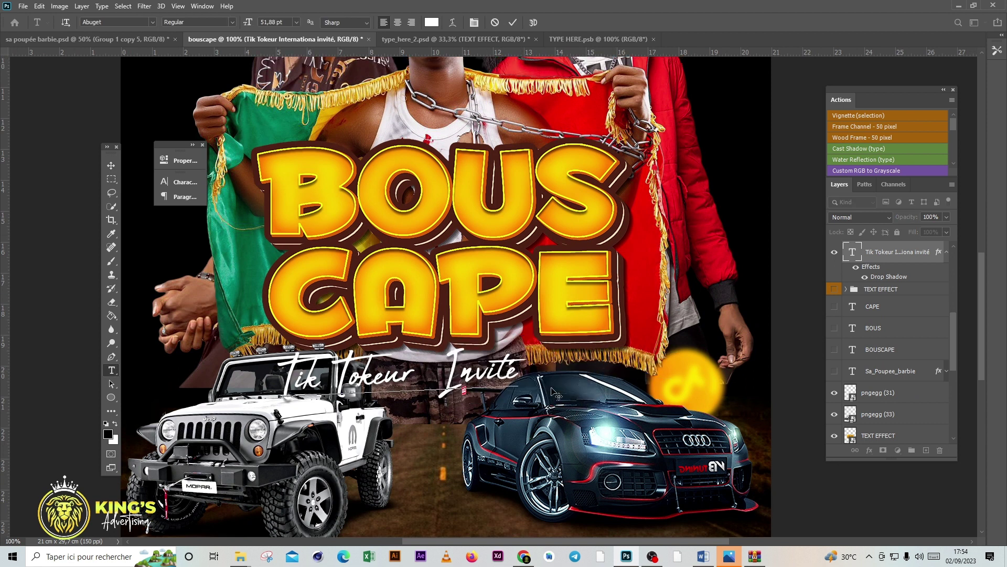
left_click(111, 165)
Move the tagline down below the BOUS CAPE title
key("ctrl+0")
key("ctrl+plus")
left_click_drag(547, 442, 562, 446)
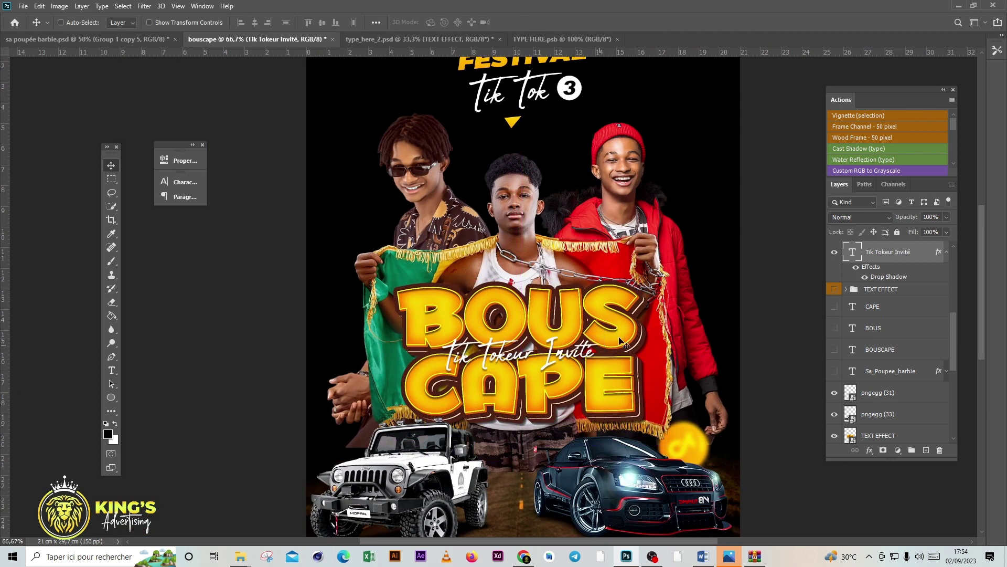
key("ctrl+plus")
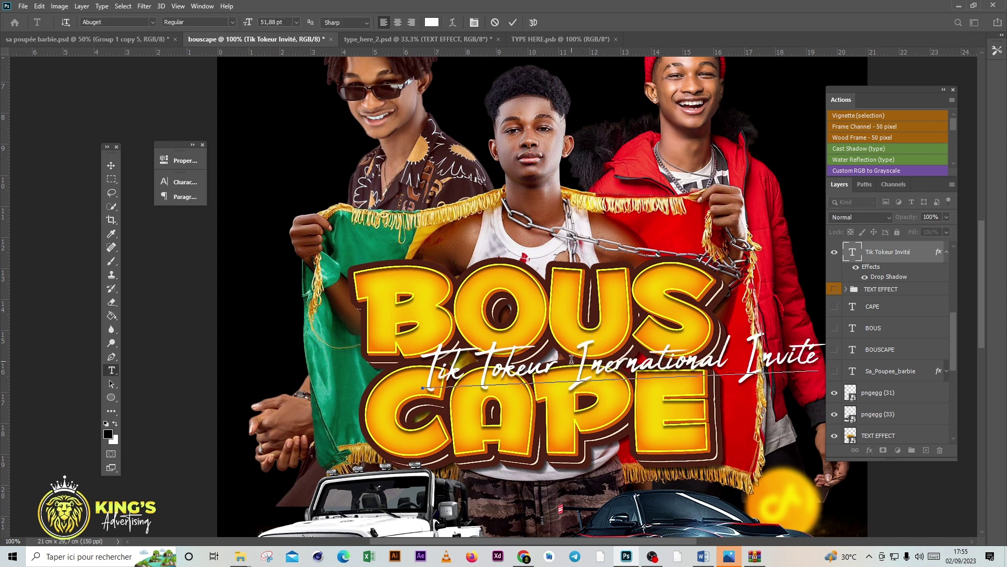
left_click_drag(614, 377, 522, 498)
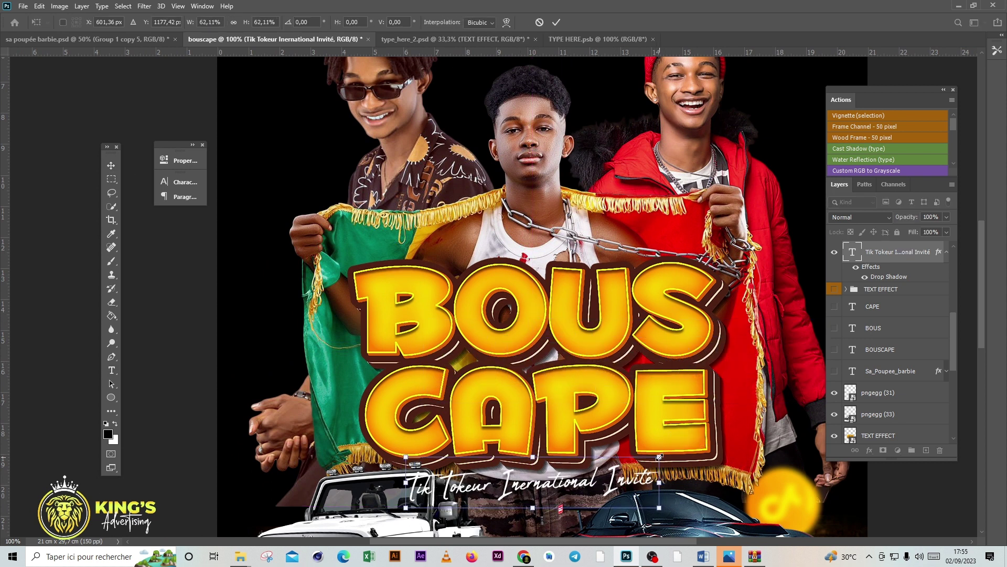
key("Return")
Reposition the jeep, the car and the BOUS CAPE title around the tagline
key("ctrl+minus")
left_click(718, 389)
left_click_drag(498, 361, 509, 360)
key("Return")
key("ctrl+minus")
left_click_drag(601, 344, 625, 344)
mouse_move(570, 267)
left_mouse_down()
mouse_move(570, 308)
mouse_move(593, 287)
left_mouse_up()
left_click_drag(525, 296, 530, 320)
left_click_drag(619, 346, 637, 354)
mouse_move(441, 336)
left_mouse_down()
mouse_move(419, 344)
mouse_move(376, 419)
left_mouse_up()
Undo and redo the recent layout moves to restore the car arrangement
key("ctrl+z")
key("ctrl+z")
key("ctrl+z")
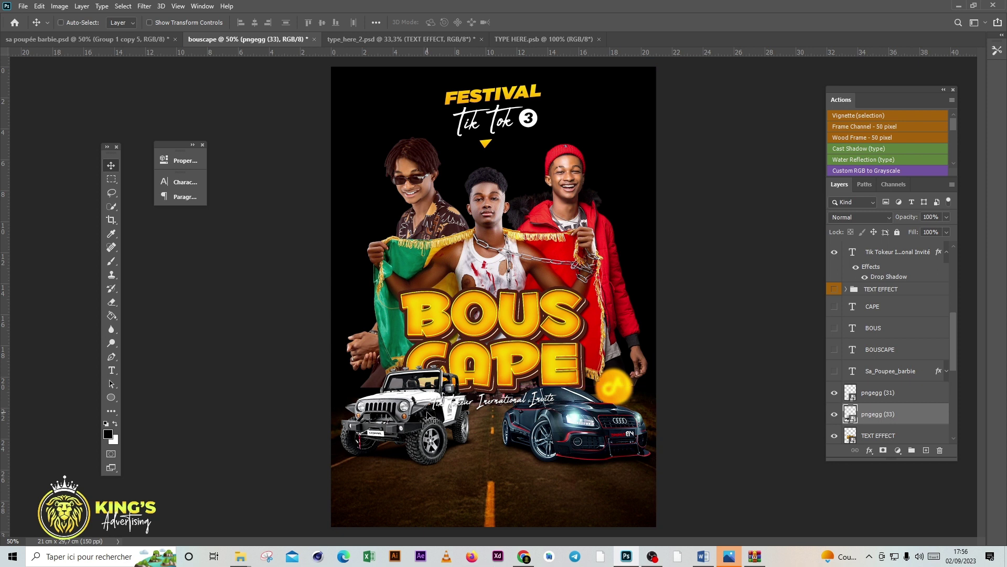
key("ctrl+shift+z")
key("ctrl+shift+z")
key("ctrl+shift+z")
key("ctrl+shift+z")
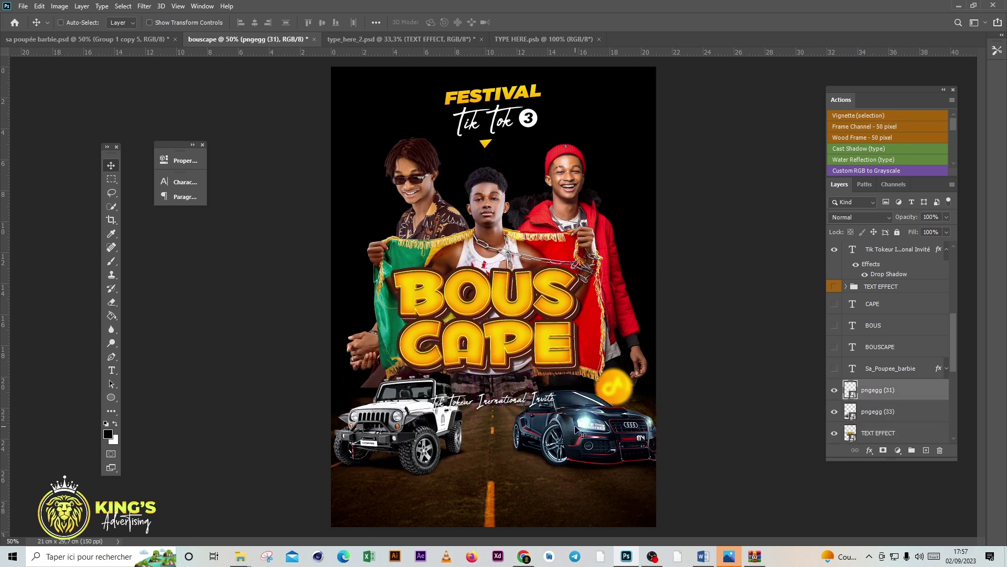
key("ctrl+shift+z")
key("ctrl+plus")
key("ctrl+shift+z")
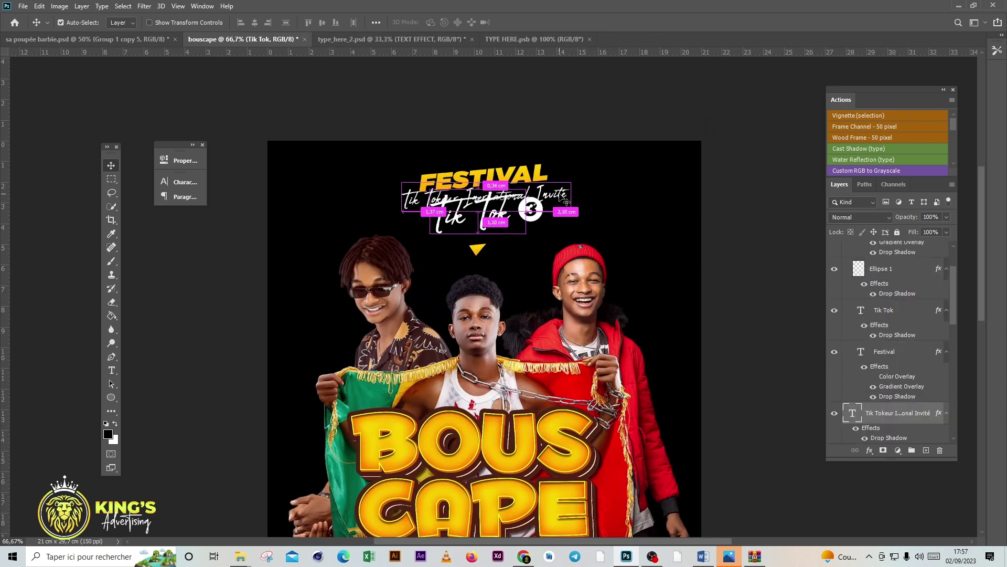
Place the tagline below CAPE between the jeep and car, and save as bouscape copy.psd
left_click_drag(566, 203, 558, 350)
key("ctrl+minus")
mouse_move(554, 282)
left_mouse_down()
mouse_move(522, 412)
mouse_move(519, 388)
left_mouse_up()
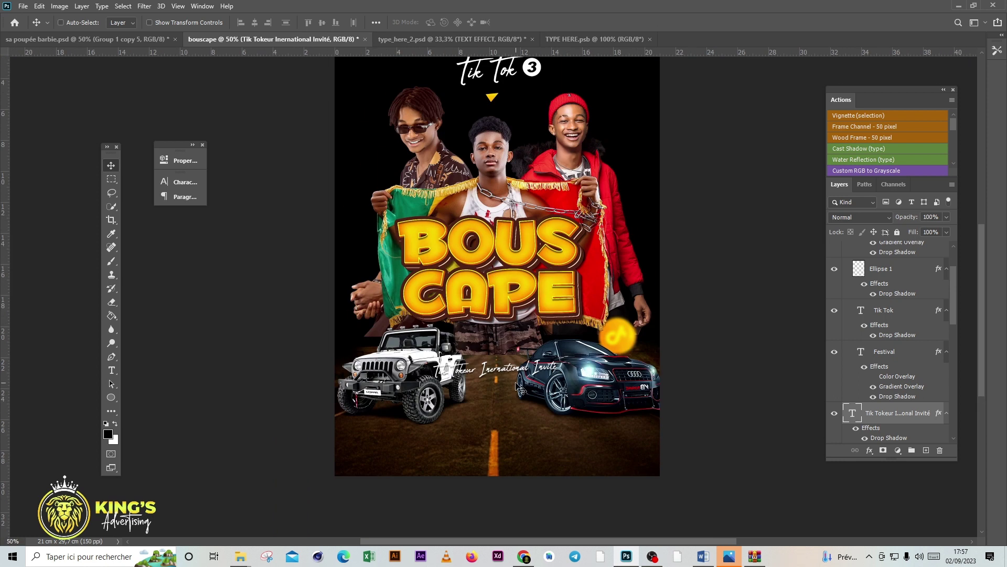
key("ctrl+s")
left_click(591, 367)
Lower the black car slightly, nudge the jeep up, and bring up the Vanishing Point filter
key("Return")
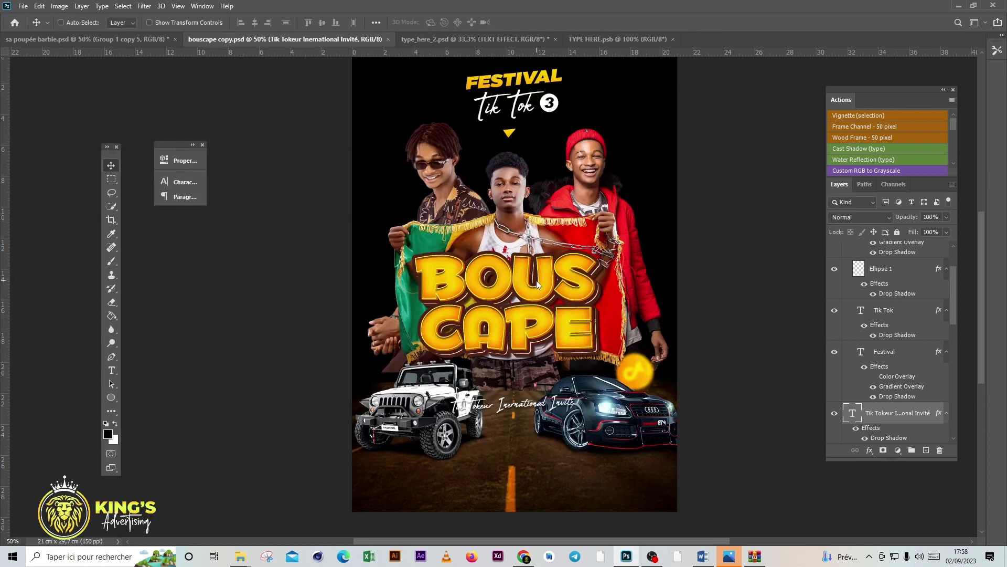
left_click_drag(585, 399, 585, 403)
left_click_drag(412, 422, 414, 415)
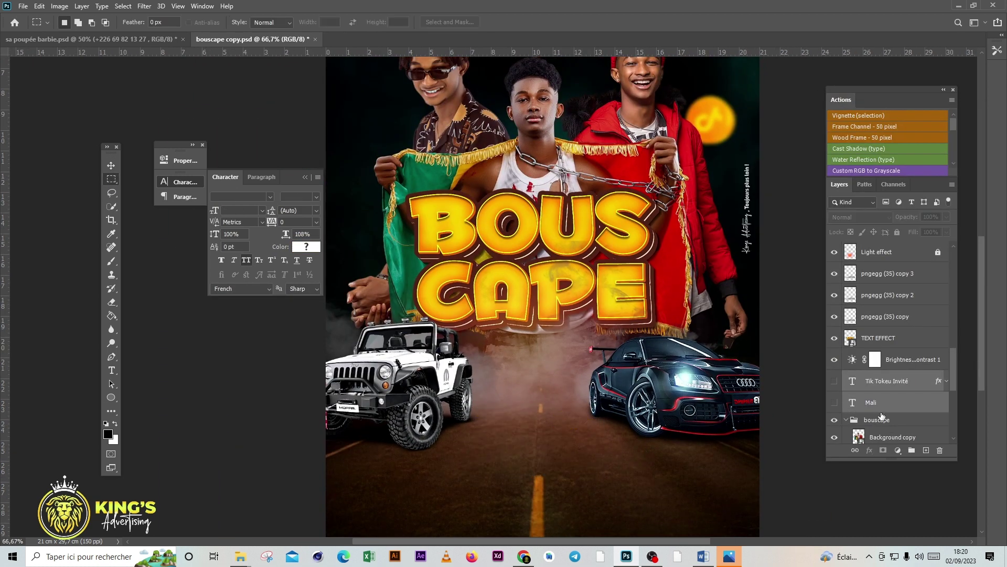
left_click(144, 5)
left_click(162, 93)
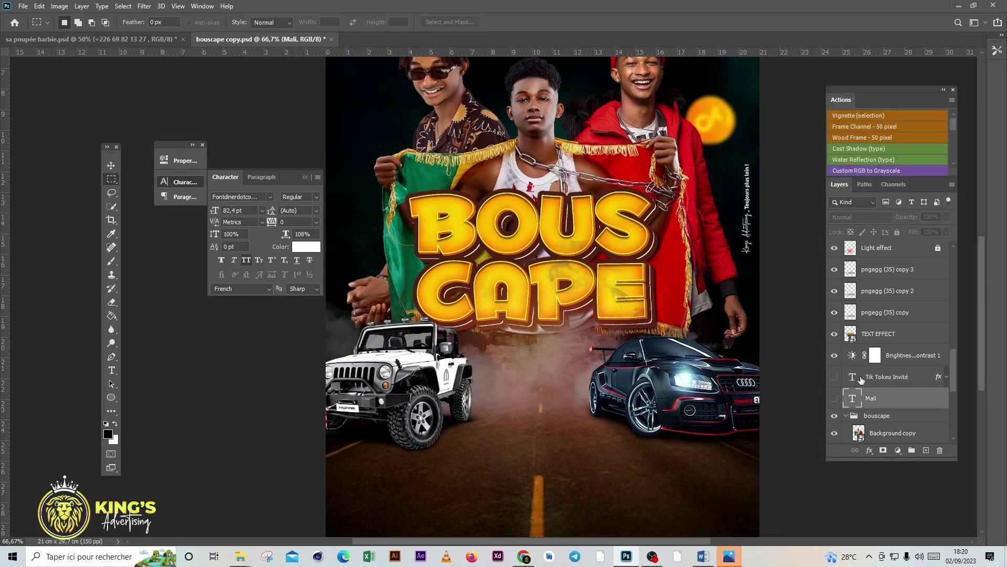
Adjust the road plane in Vanishing Point, then undo to restore the Tik Tokeu Invité and MALI text
left_click(903, 433)
left_click(144, 6)
left_click(157, 97)
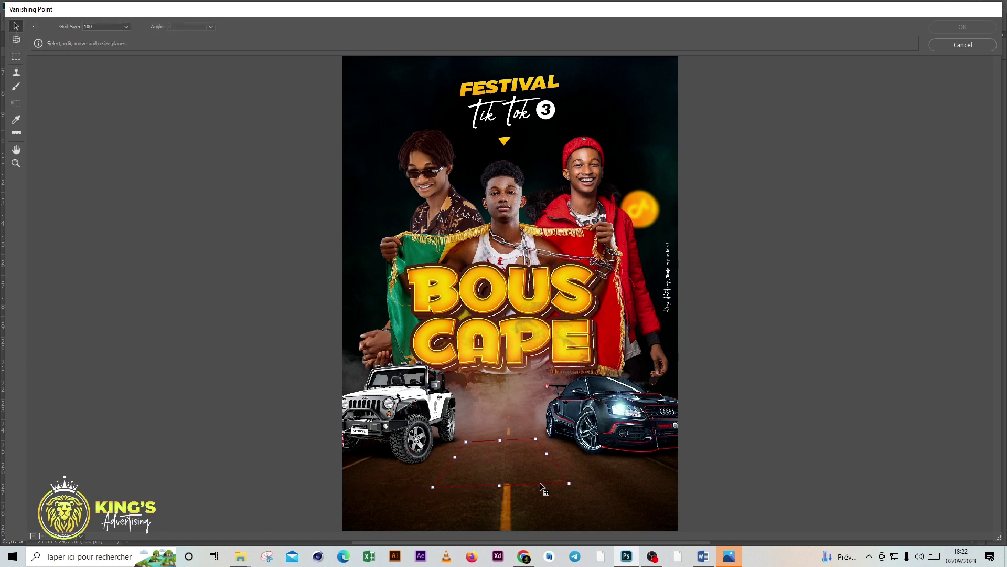
scroll(513, 431, "up", 1)
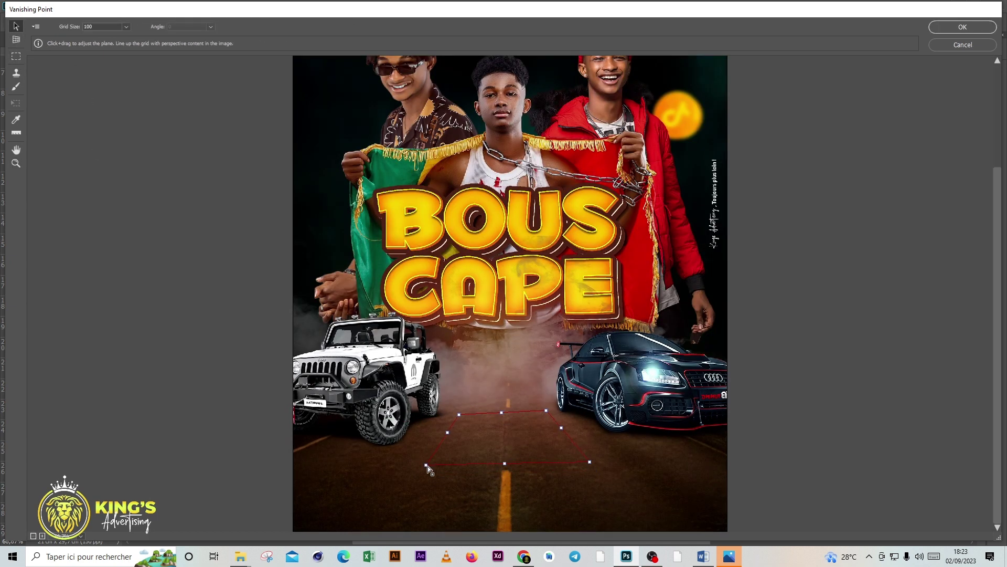
left_click_drag(426, 465, 420, 467)
scroll(498, 353, "up", 1)
scroll(571, 355, "down", 2)
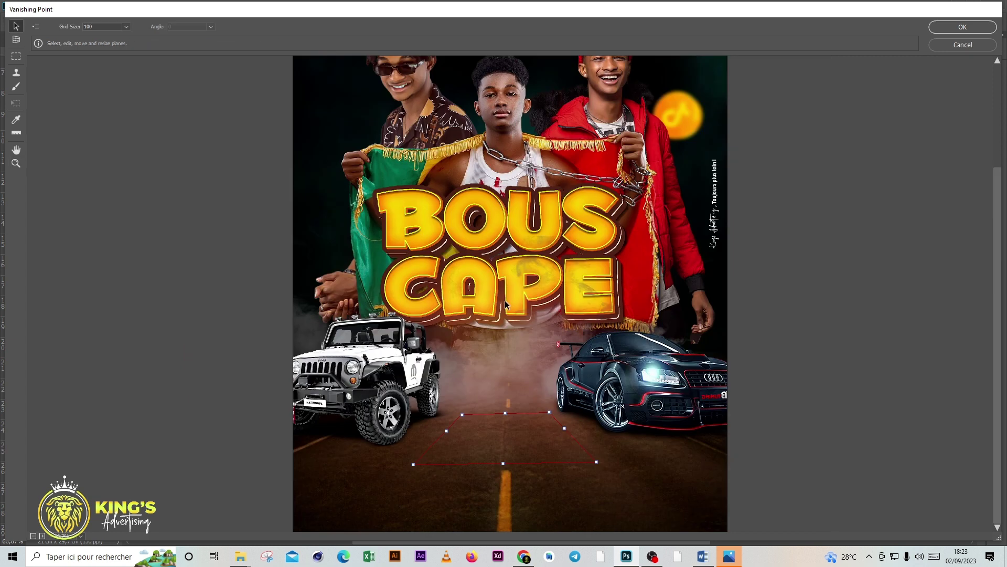
key("Return")
key("ctrl+z")
key("ctrl+z")
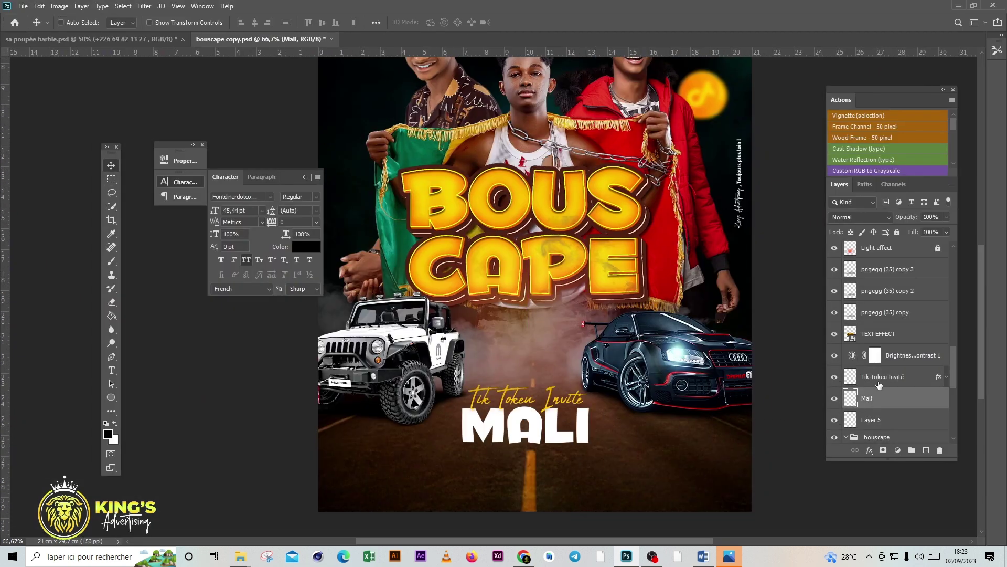
Drag the pasted text onto the road plane in Vanishing Point and apply it
left_click(144, 6)
left_click(162, 99)
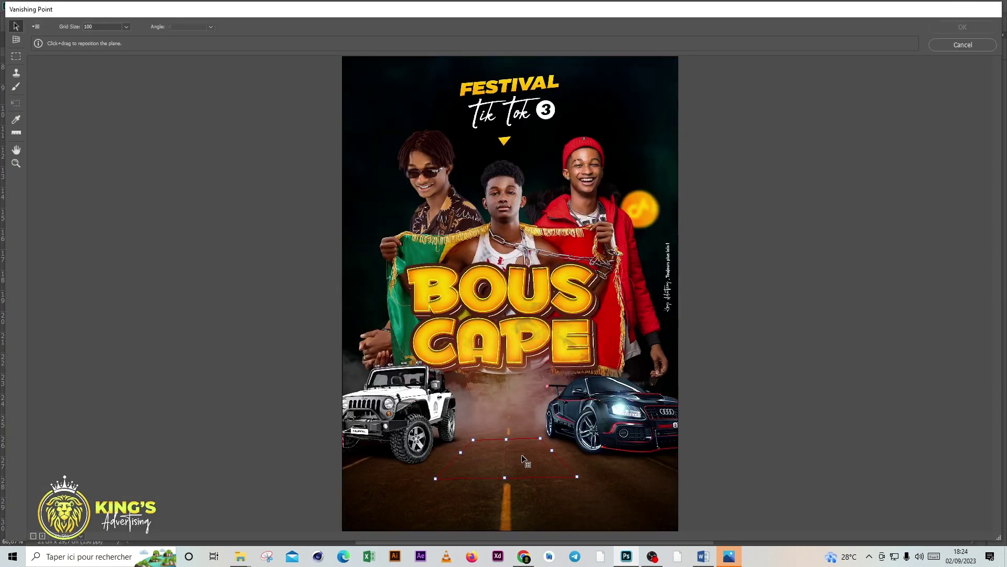
left_click_drag(477, 423, 473, 455)
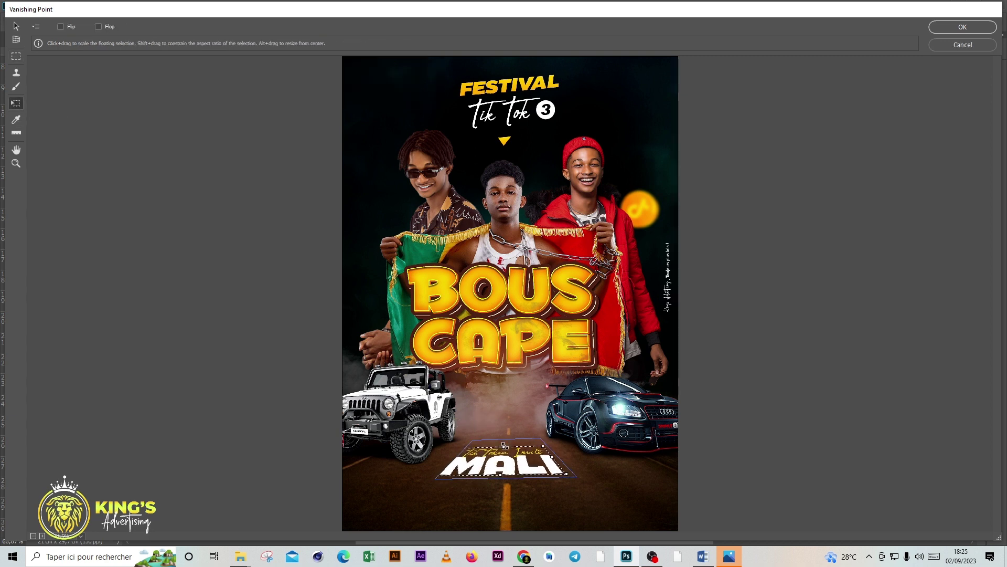
key("Return")
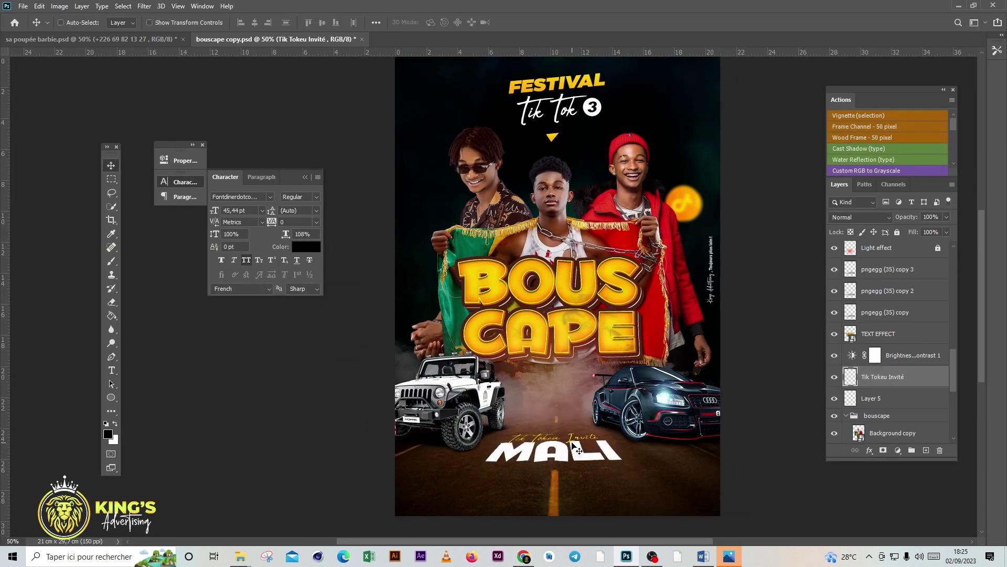
Set the road text layer's blending mode to Overlay
left_click(628, 376)
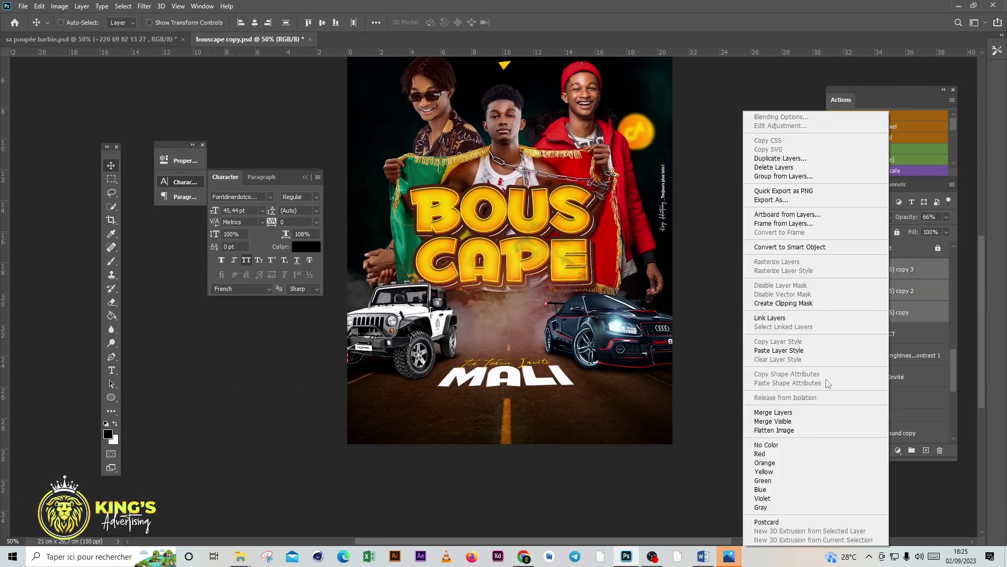
scroll(475, 416, "up", 1)
left_click(891, 334)
left_click(860, 216)
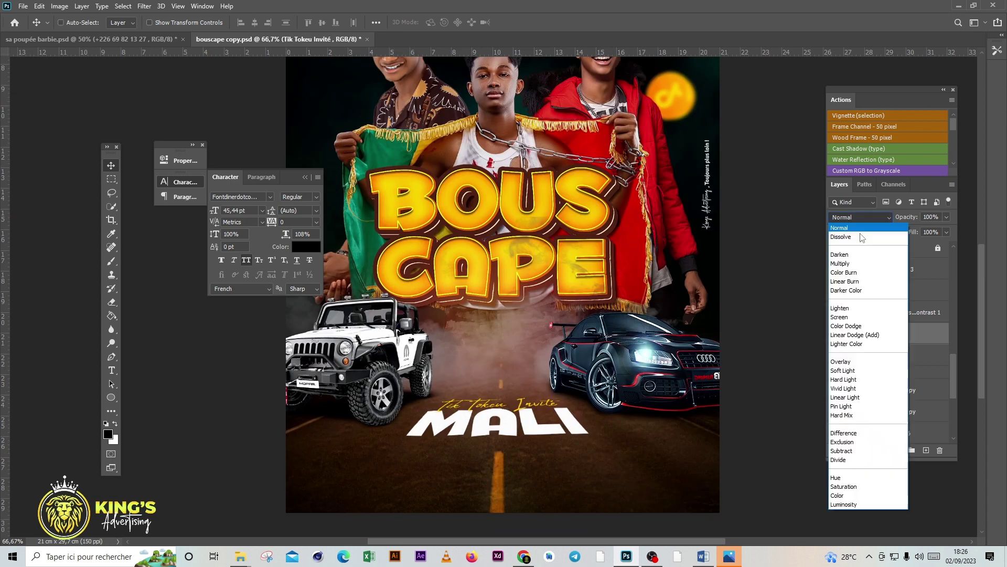
left_click(858, 361)
scroll(524, 314, "down", 2)
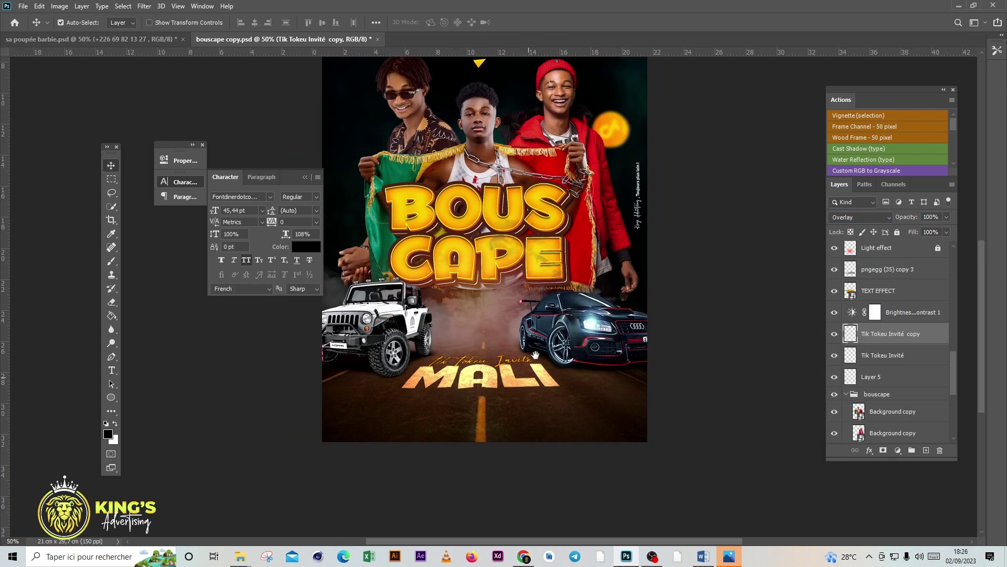
scroll(525, 314, "up", 1)
mouse_move(577, 346)
left_mouse_down()
mouse_move(662, 346)
mouse_move(635, 342)
left_mouse_up()
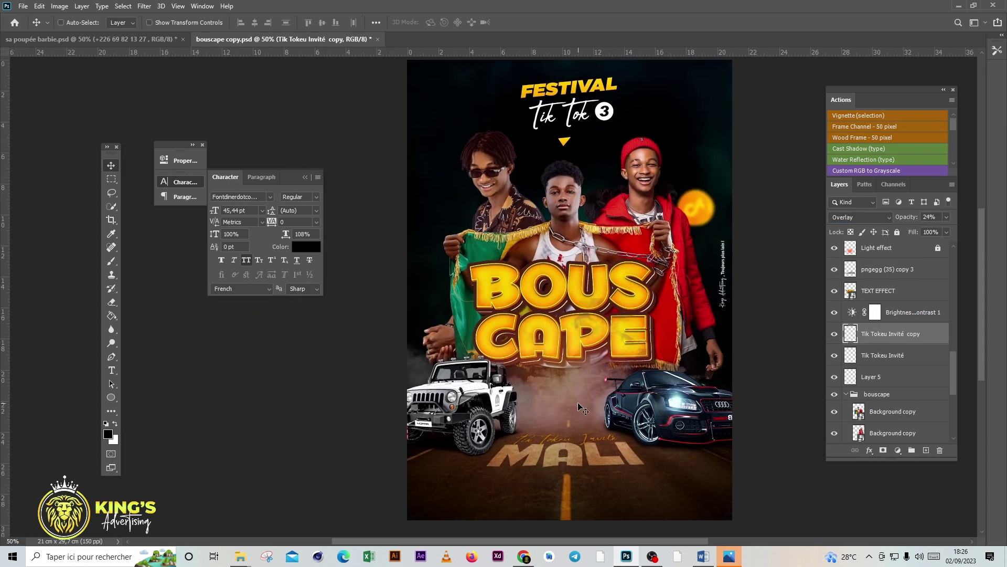
scroll(892, 367, "down", 1)
Enlarge the three-men group and fade it to 15% opacity with 53% fill
left_click(881, 354)
key("ctrl+t")
left_click_drag(407, 59, 368, 21)
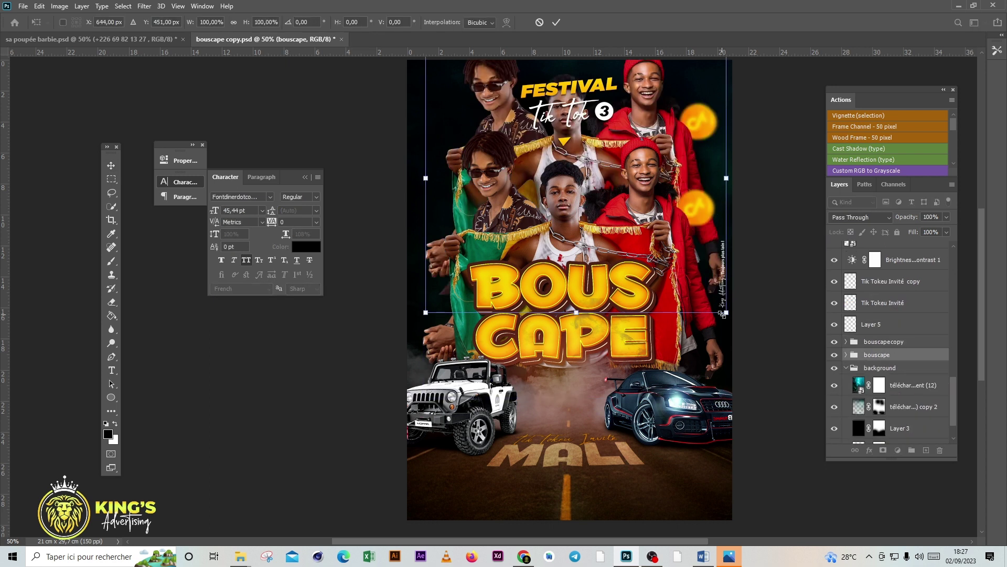
key("ctrl+minus")
left_click(556, 22)
key("1")
key("5")
left_click(946, 232)
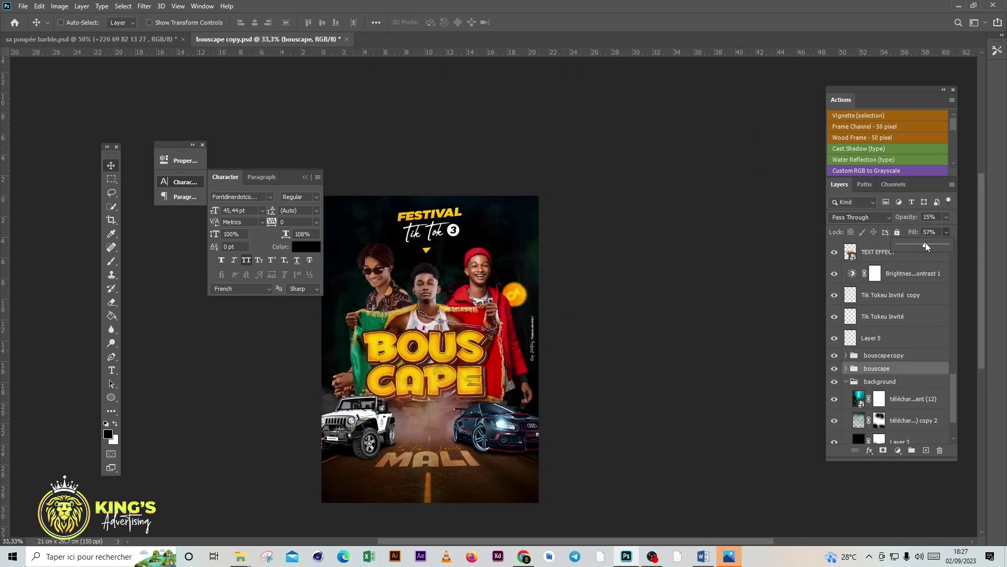
left_click_drag(927, 245, 923, 245)
Zoom in on the road and start a new text line below MALI
key("ctrl+plus")
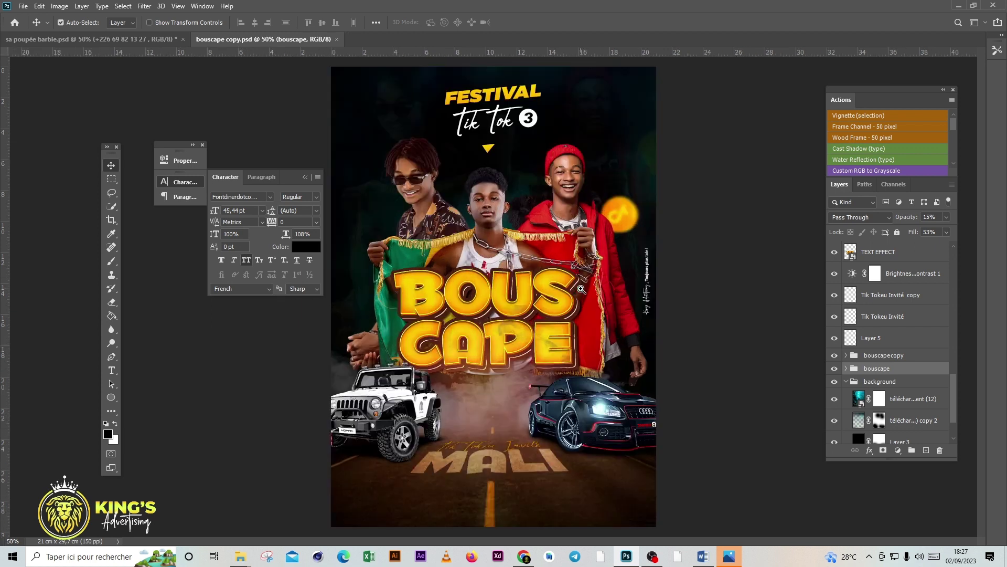
key("ctrl+plus")
key("t")
left_click(460, 477)
Commit the 15.16 date text and link the venue text layers together
type("15.16")
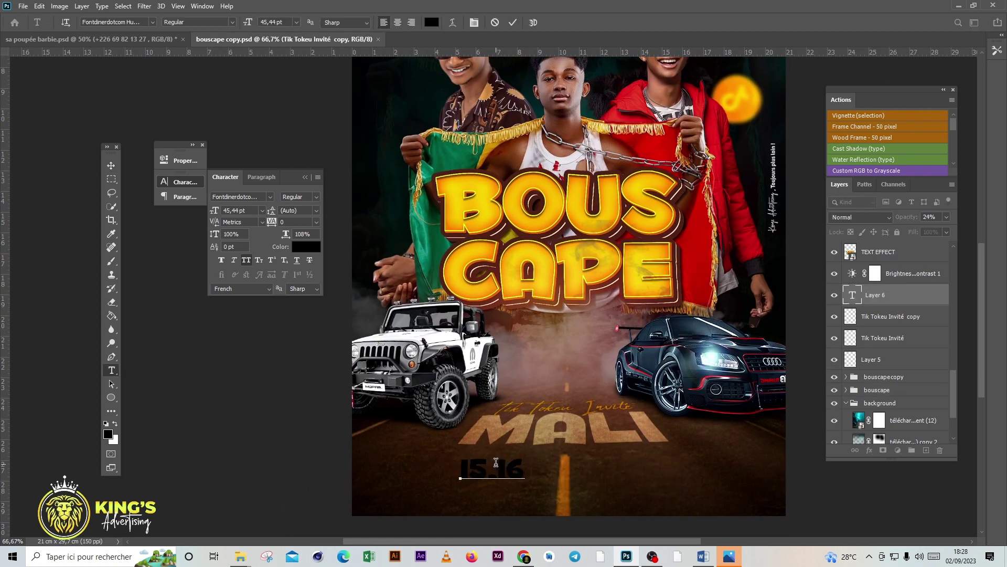
key("ctrl+Return")
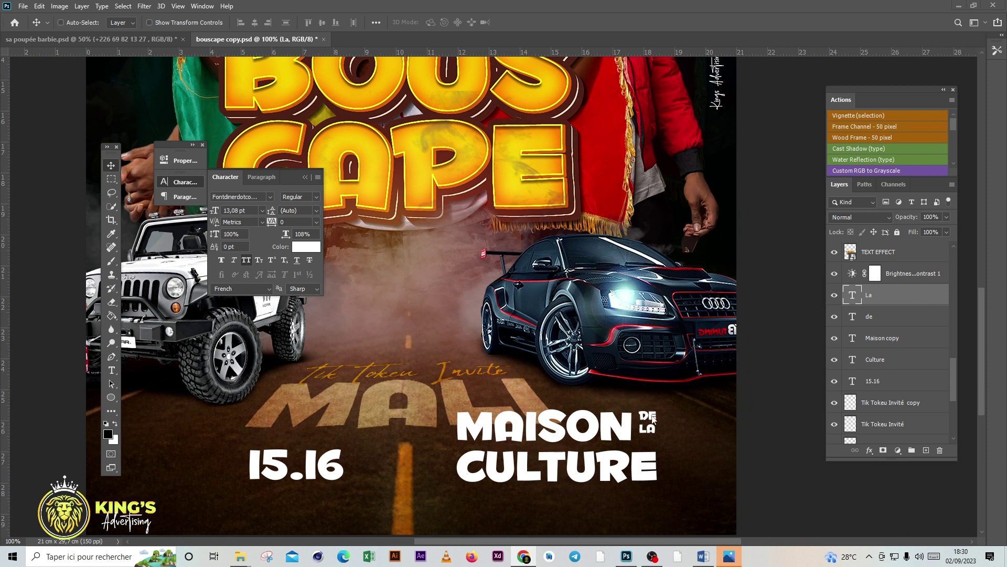
scroll(665, 420, "down", 2)
right_click(896, 361)
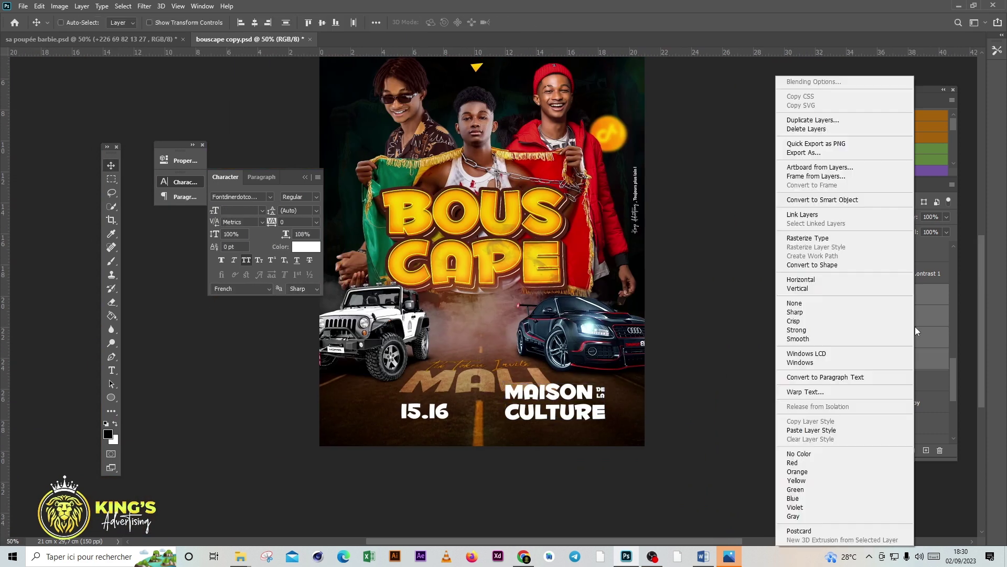
left_click(803, 215)
scroll(435, 315, "up", 1)
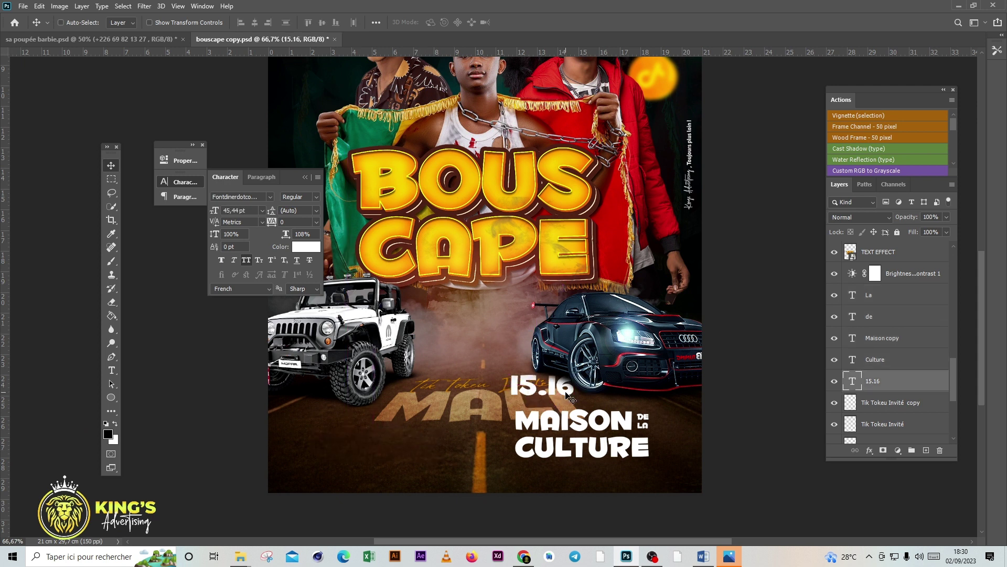
Add SEPT beside the 15.16 date and duplicate the date line below it
type("Sept")
left_click_drag(347, 440, 621, 480)
key("ctrl+t")
left_click_drag(629, 441, 425, 412)
key("ctrl+plus")
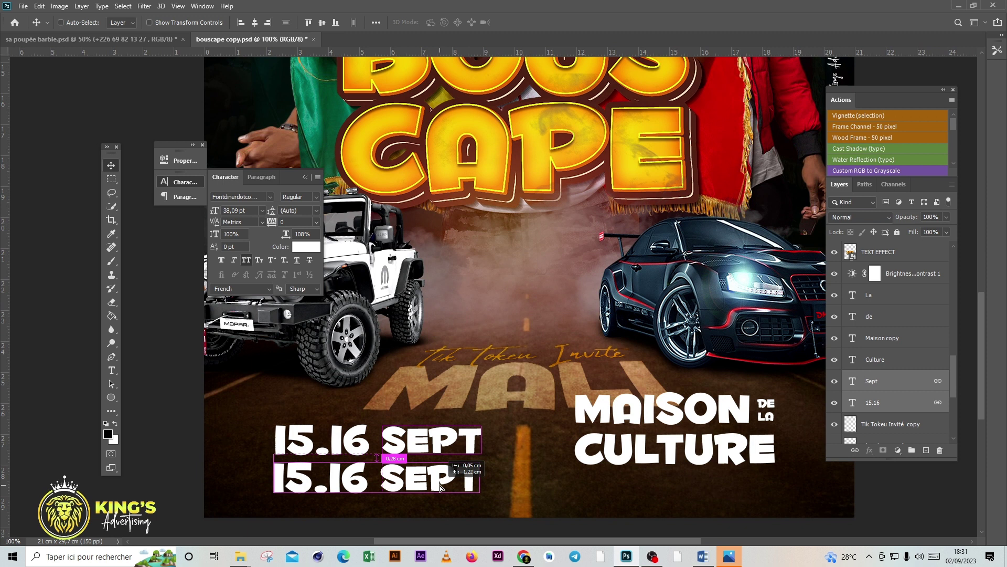
left_click_drag(378, 459, 378, 495)
Turn the duplicate line into the phone number with a phone icon before it
key("t")
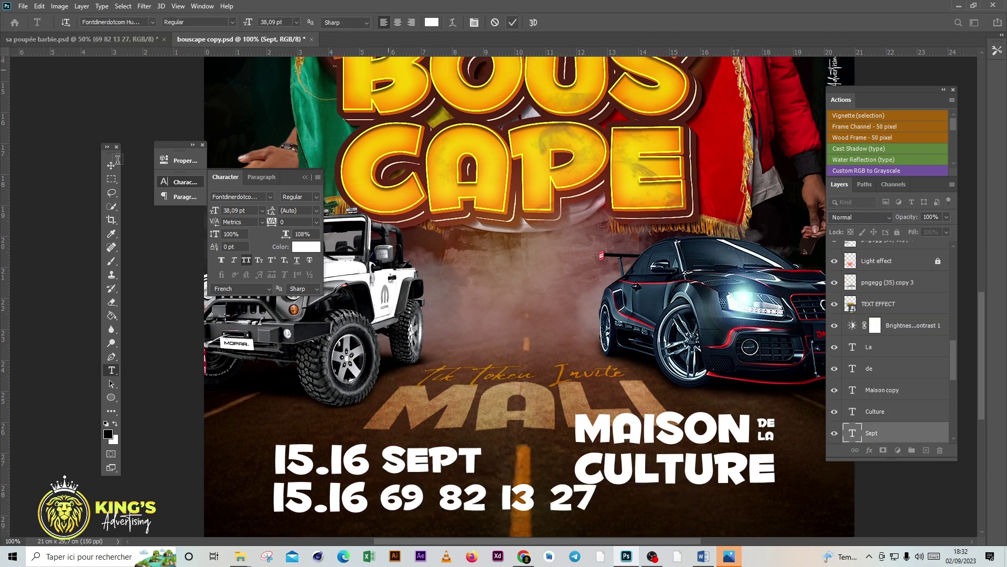
key("BackSpace")
key("BackSpace")
key("BackSpace")
left_click(111, 165)
key("ctrl+v")
left_click_drag(315, 493, 289, 498)
Colour the 15.16 date yellow, sampled from the title
key("t")
left_click(432, 23)
left_click(464, 153)
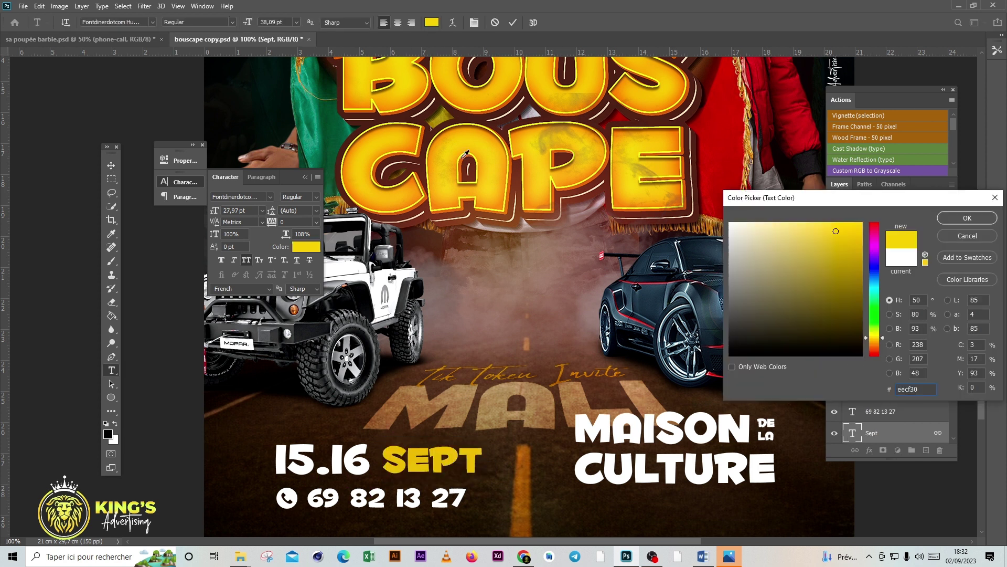
left_click(954, 234)
left_click(320, 459)
left_click(431, 22)
left_click(481, 109)
Colour the word CULTURE with the title's yellow
key("t")
left_click(691, 469)
key("ctrl+a")
left_click(431, 22)
left_click(516, 70)
key("Return")
key("ctrl+Return")
Give the phone icon layer a yellow colour style and select the La and de layers
left_click(875, 368)
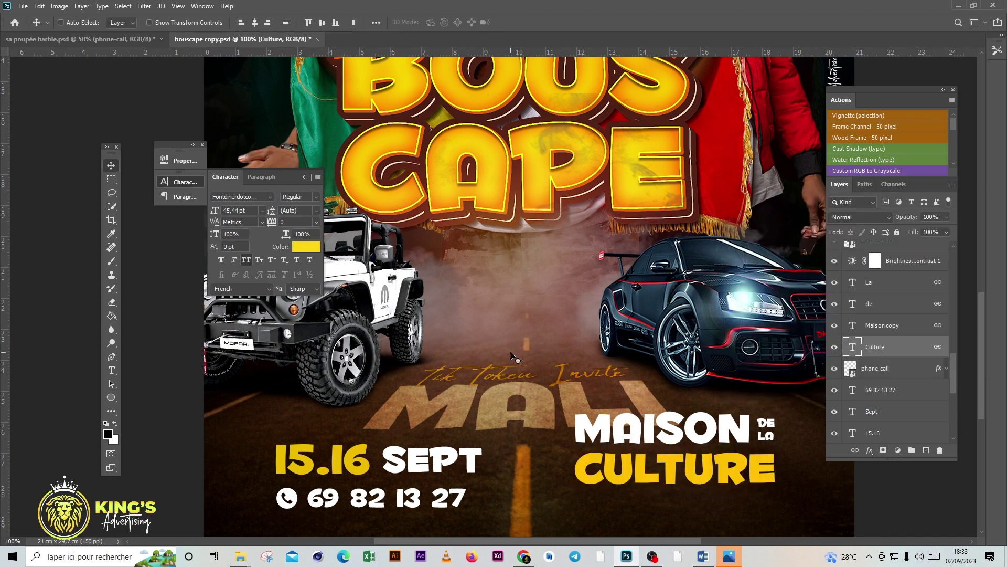
right_click(875, 367)
left_click(966, 220)
left_click(892, 303)
left_click(892, 282, "shift")
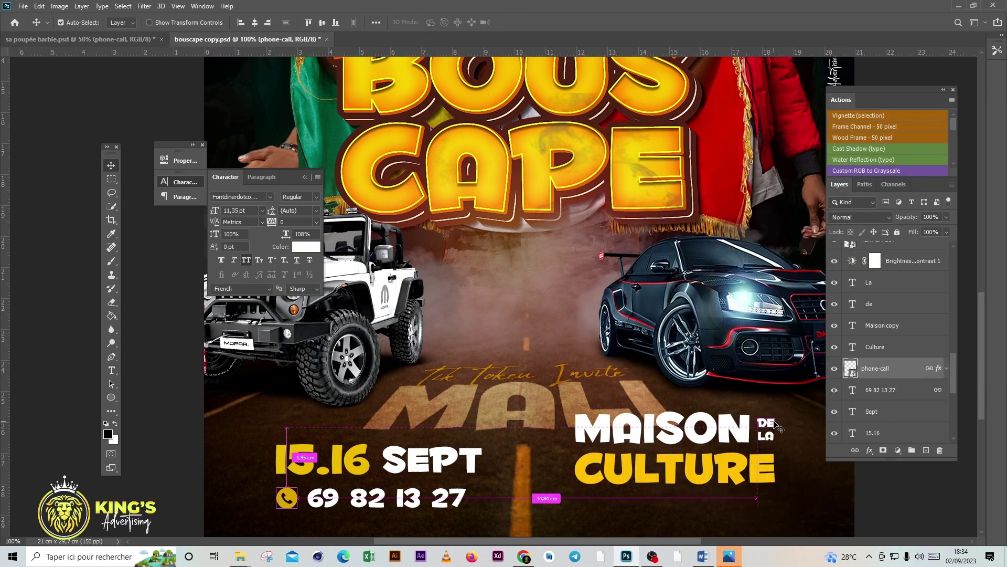
right_click(892, 282)
Paste the copied yellow layer style onto the La, de and venue text layers
left_click(892, 329)
scroll(587, 328, "down", 3)
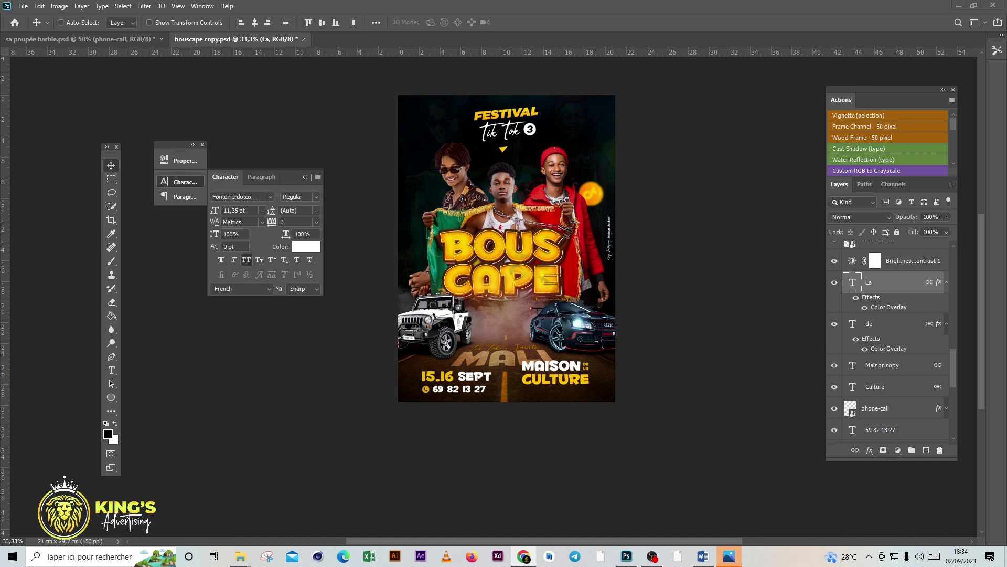
scroll(423, 375, "up", 1)
left_click(875, 387)
right_click(875, 387)
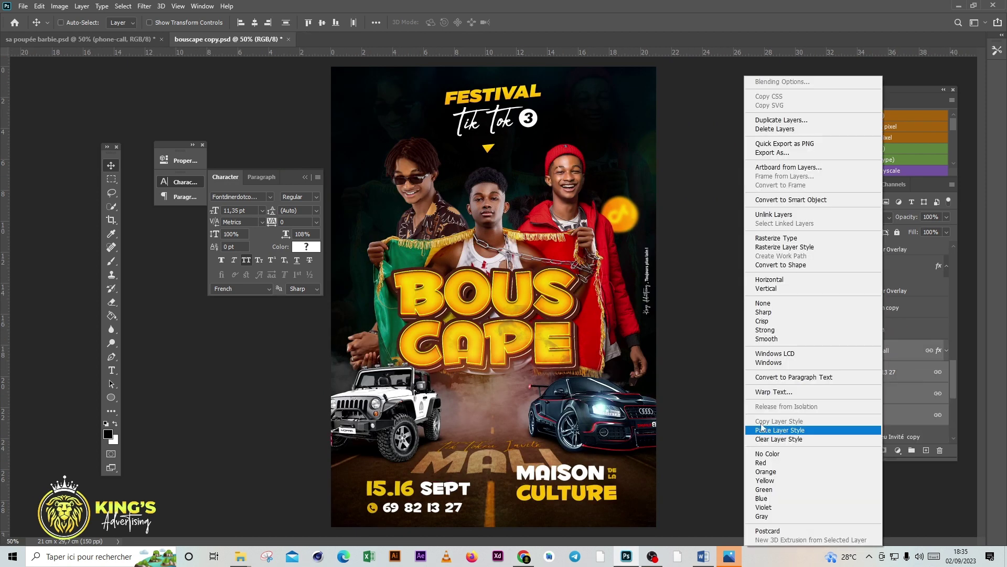
left_click(808, 428)
Group the venue text layers and merge them into a single 'lieu' layer
key("ctrl+g")
right_click(841, 307)
left_click(865, 447)
scroll(572, 287, "down", 1)
scroll(455, 397, "up", 1)
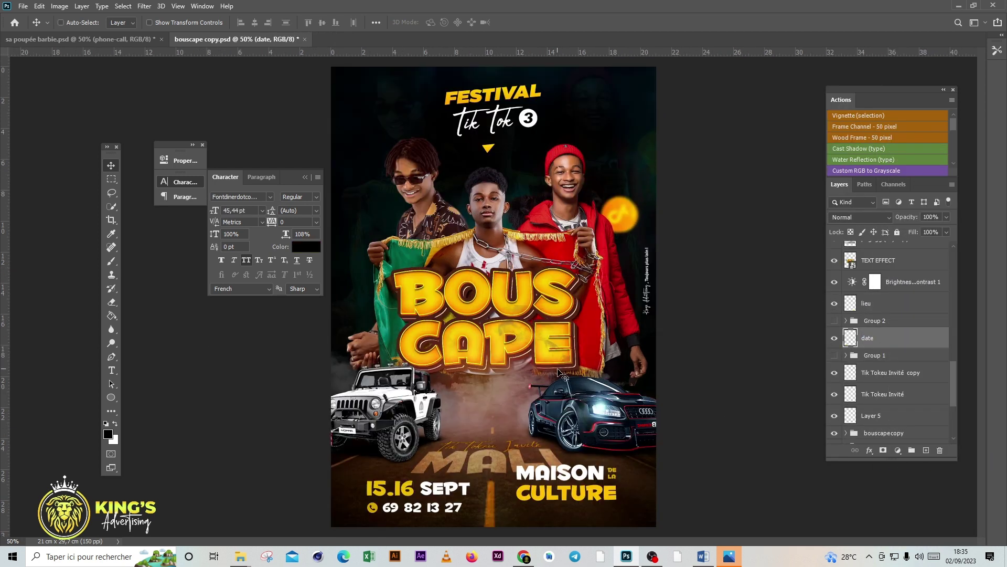
scroll(454, 397, "up", 1)
Resize the date text and shrink the venue text to sit beside the date
key("ctrl+t")
left_click(556, 23)
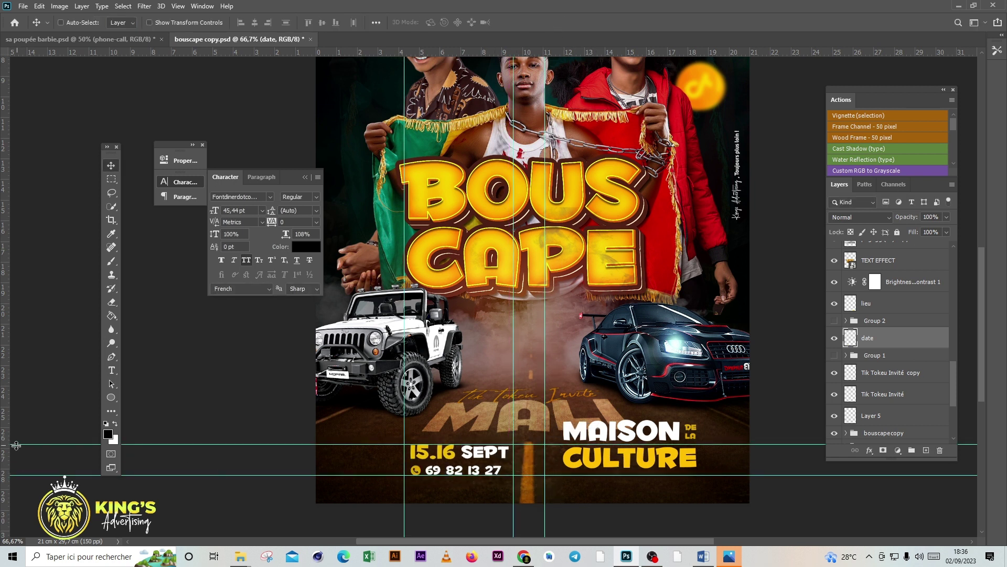
key("ctrl+t")
left_click_drag(623, 435, 560, 462)
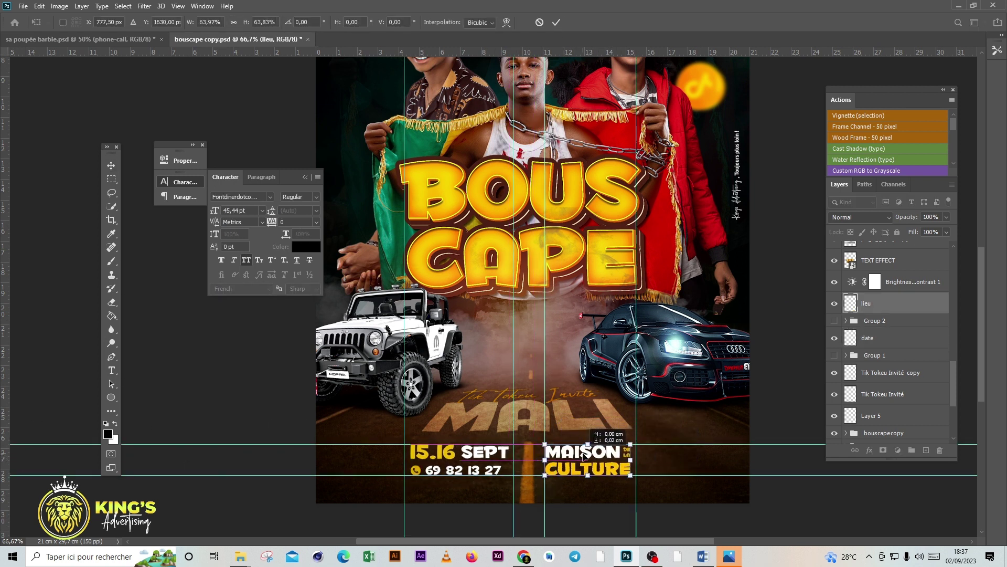
key("Return")
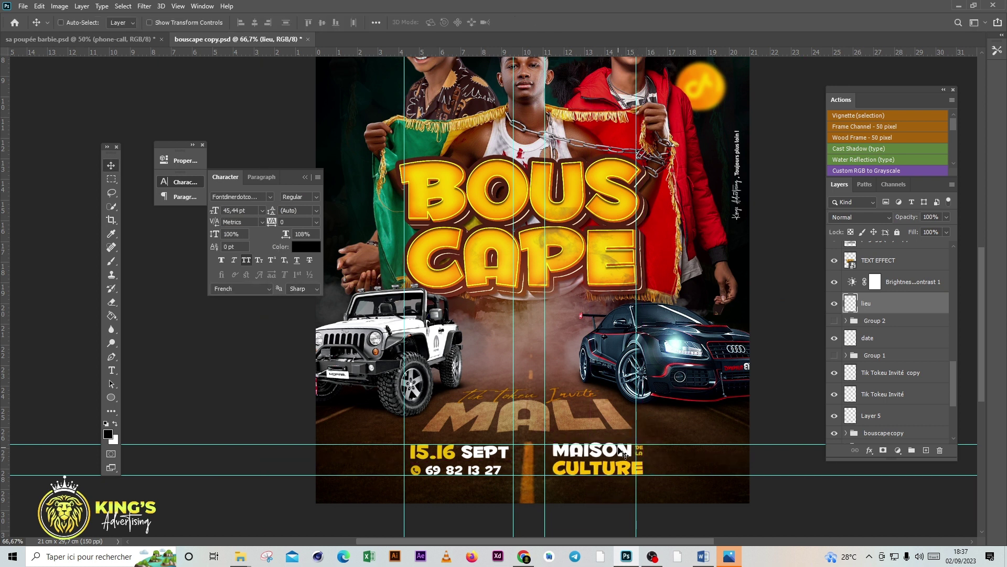
Marquee-select MAISON DE LA CULTURE and bring up the Vanishing Point filter
key("ctrl+minus")
key("ctrl+plus")
key("m")
left_click_drag(515, 415, 613, 453)
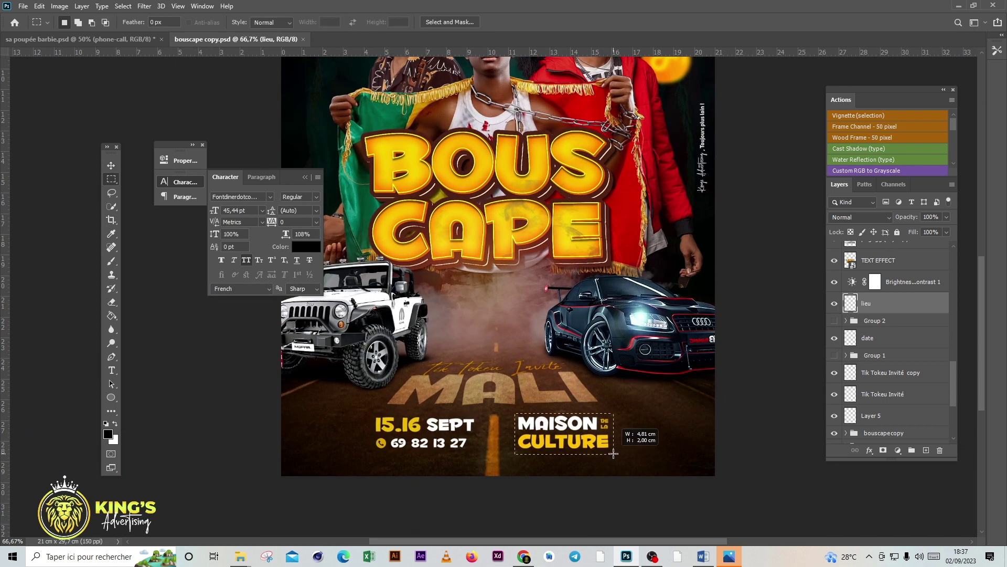
key("ctrl+alt+v")
Draw a Vanishing Point road plane and scale MAISON DE LA CULTURE into it right of the centre line
left_click(17, 42)
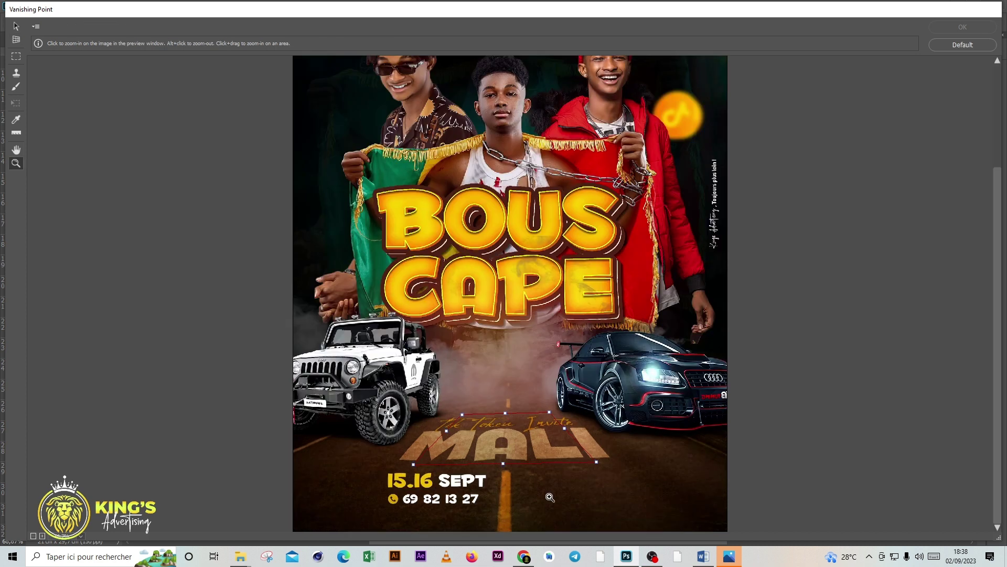
scroll(489, 367, "up", 5)
left_click(488, 350)
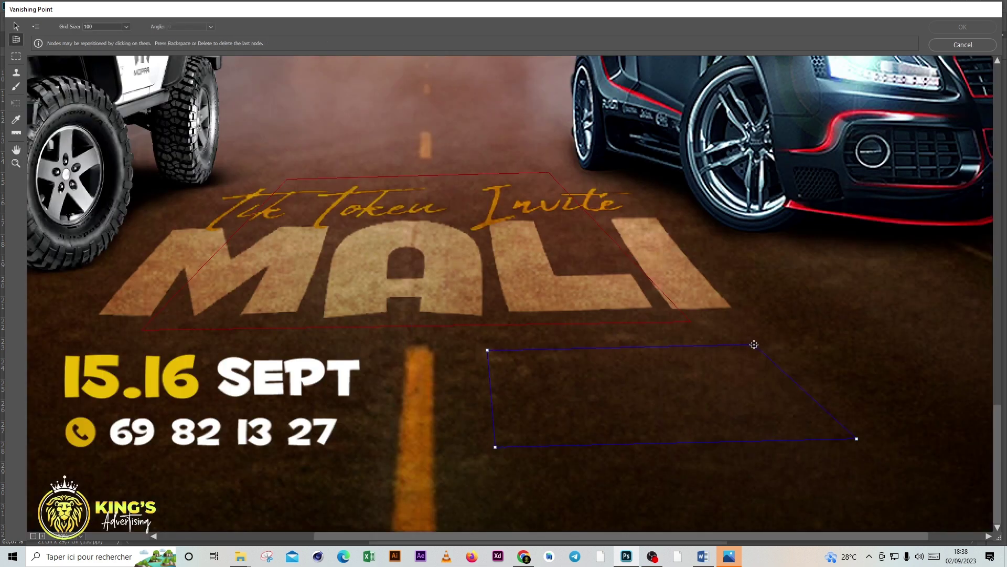
left_click(754, 345)
scroll(566, 321, "down", 5)
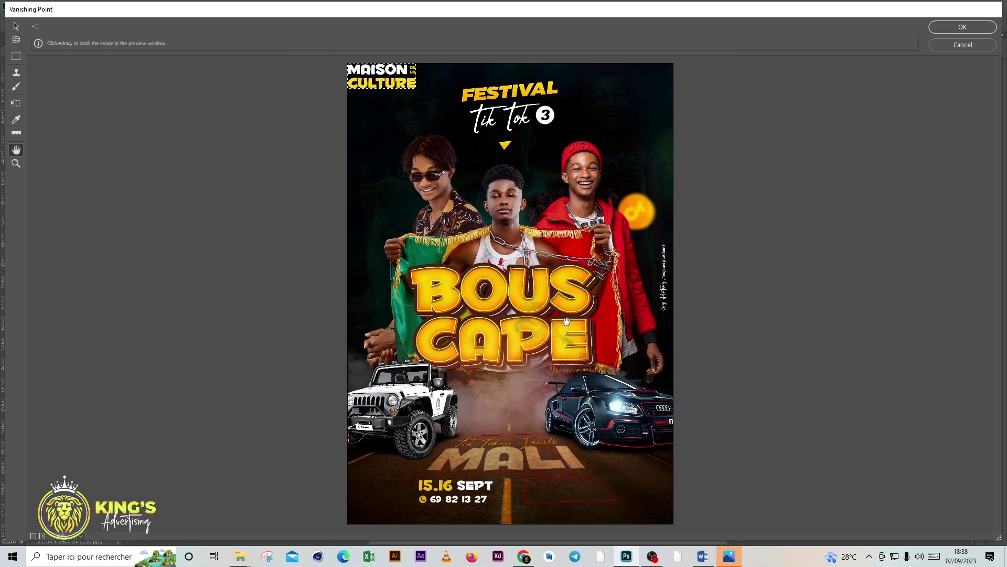
scroll(539, 490, "up", 4)
left_click_drag(737, 414, 776, 432)
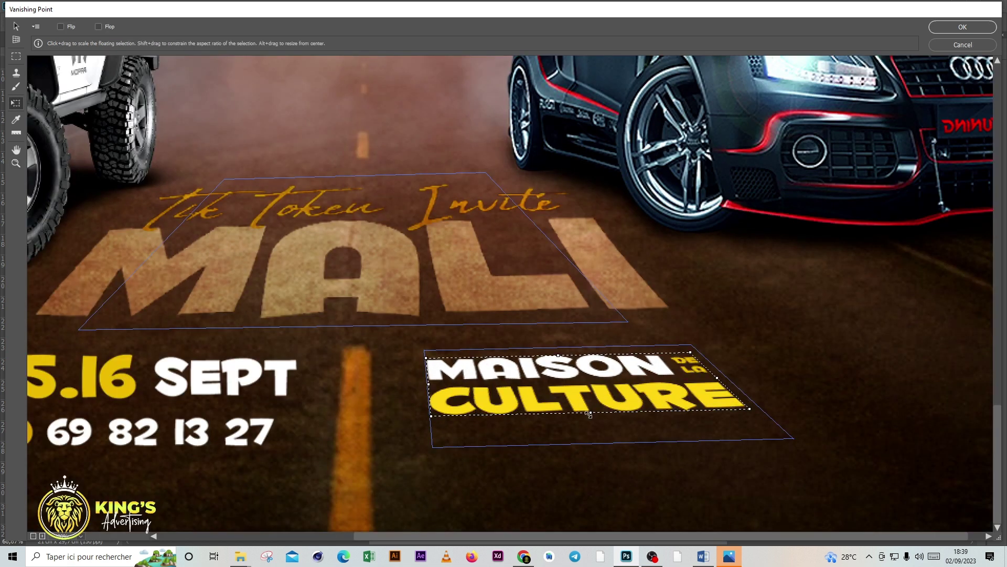
left_click(947, 29)
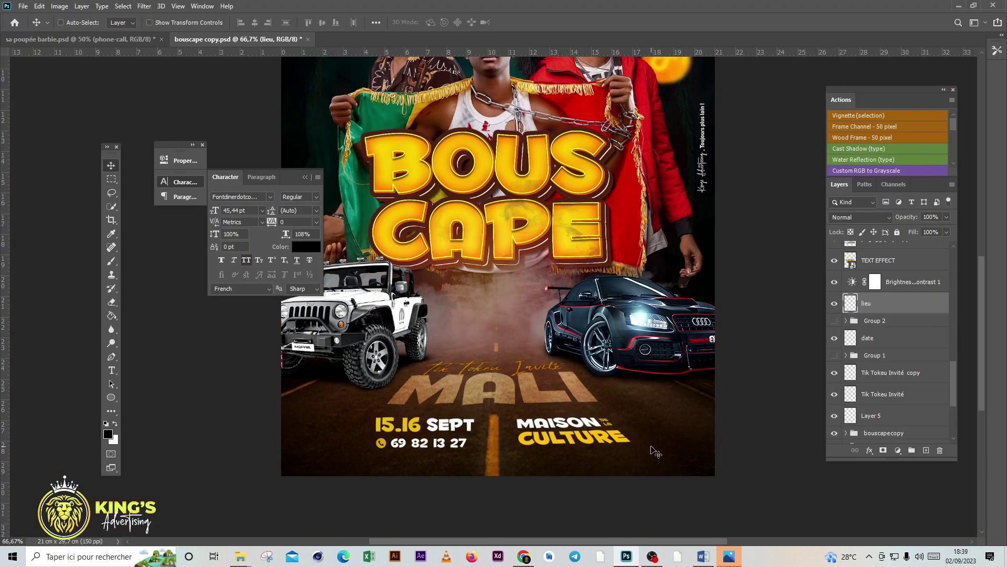
scroll(635, 440, "up", 1)
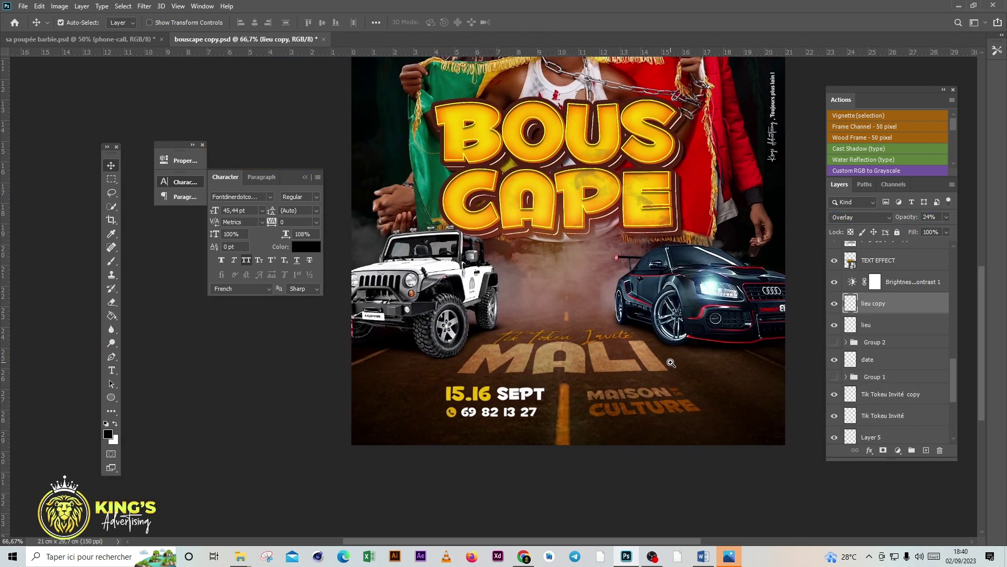
left_click_drag(671, 362, 739, 426)
Select the date and phone text on the date layer and open Vanishing Point
left_click(867, 358)
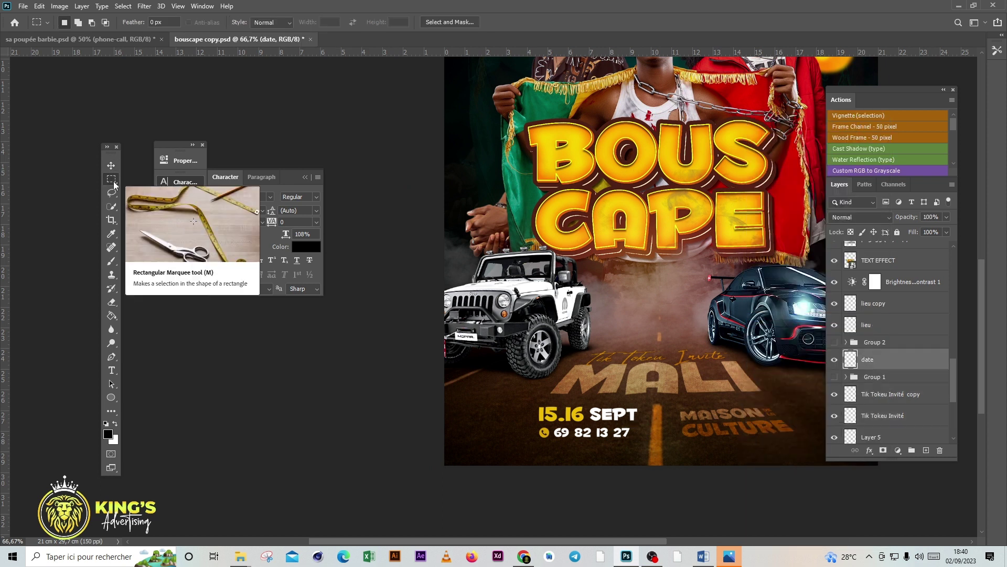
left_click_drag(723, 321, 649, 350)
left_click(145, 6)
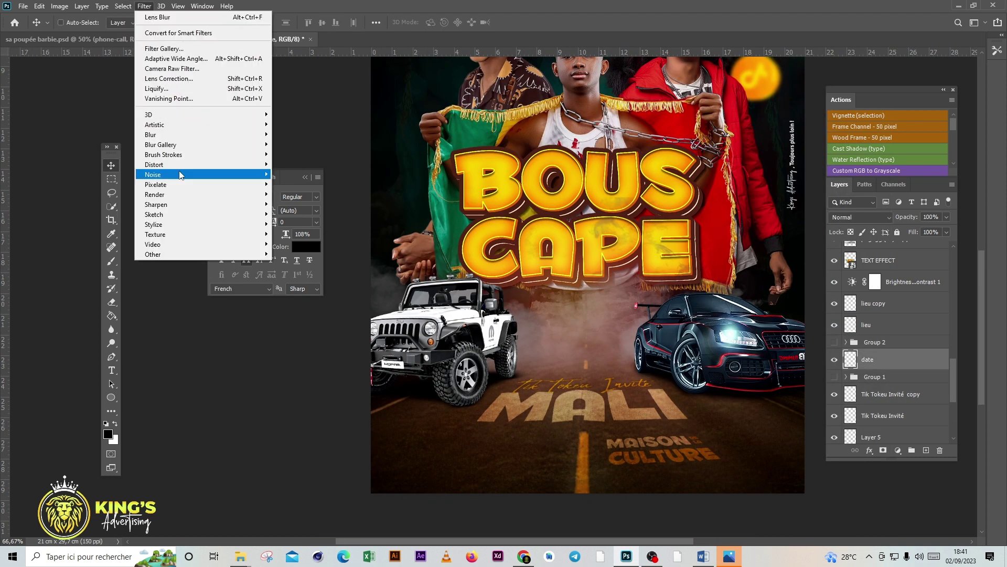
left_click(137, 101)
Place the 15.16 SEPT date text in perspective on the left road plane, enlarged to fit
left_click(471, 348)
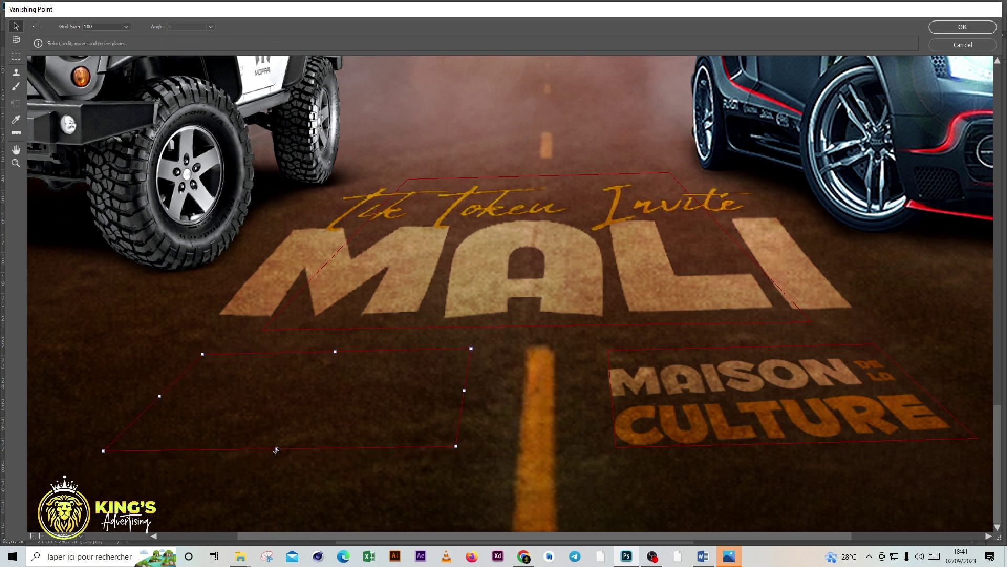
key("ctrl+0")
key("ctrl+v")
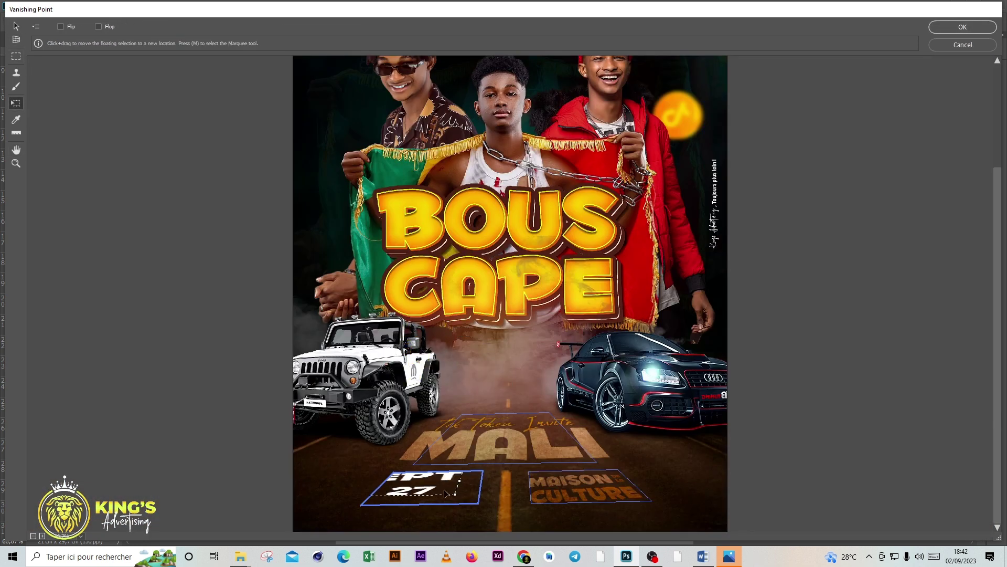
key("ctrl+plus")
key("ctrl+plus")
key("ctrl+plus")
left_click_drag(349, 347, 445, 333)
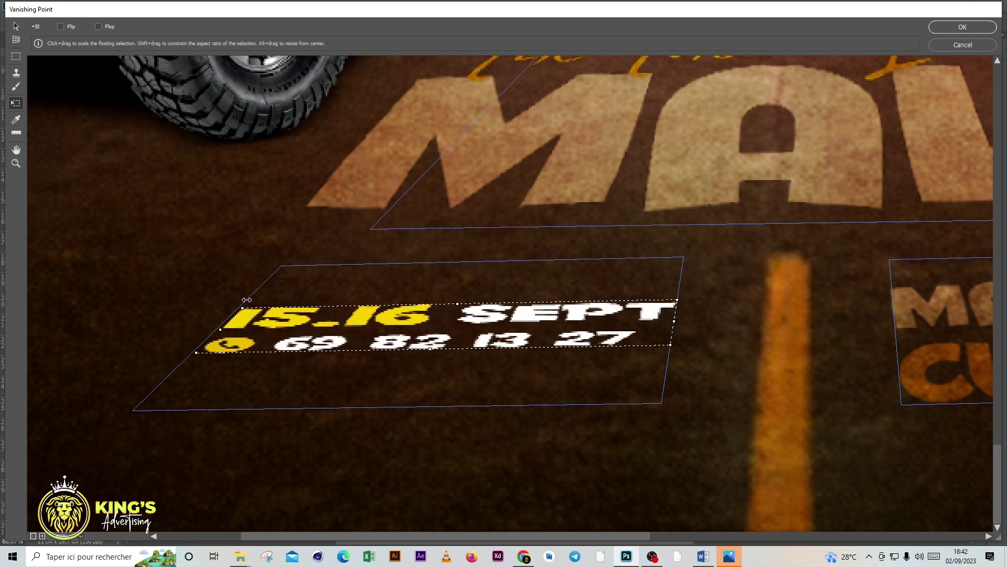
left_click_drag(247, 300, 215, 286)
key("ctrl+0")
Duplicate the date layer and set the copy's blend mode to Overlay
key("Return")
left_click(860, 217)
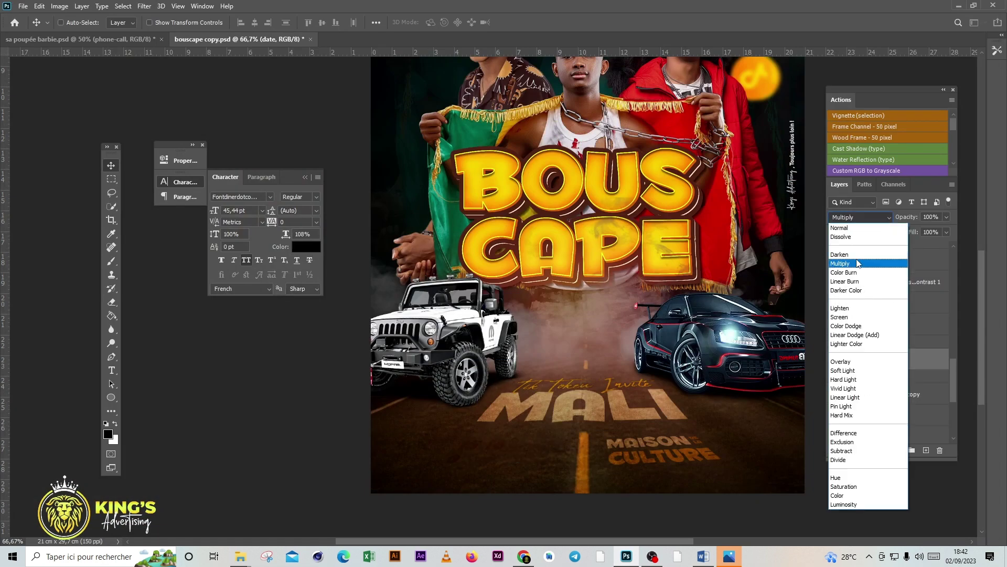
left_click(841, 361)
key("ctrl+plus")
key("5")
key("ctrl+minus")
key("ctrl+minus")
key("ctrl+plus")
key("ctrl+plus")
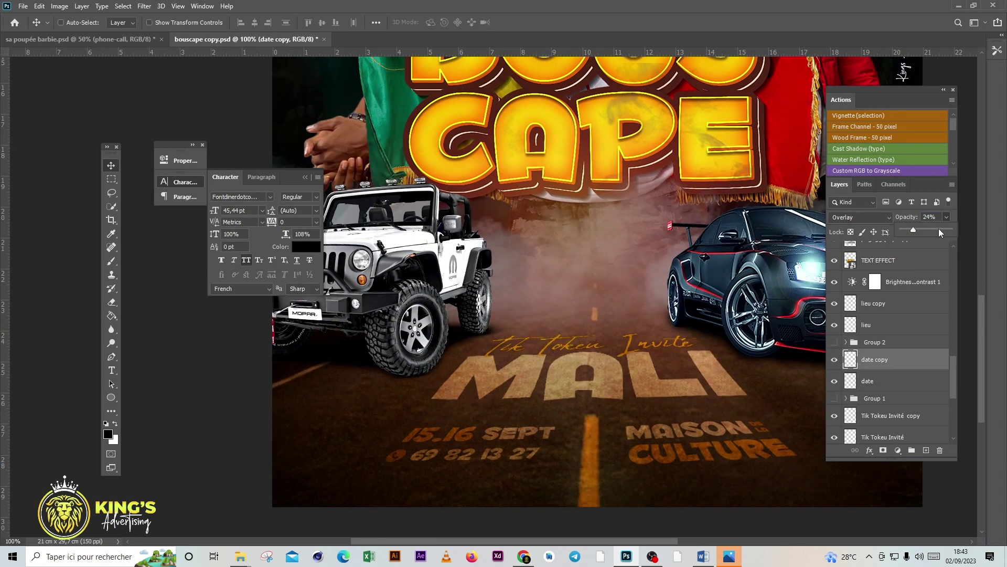
key("ctrl+minus")
Set the Tik Tokeu Invité copy layer's opacity to 80%
key("ctrl+minus")
key("ctrl+plus")
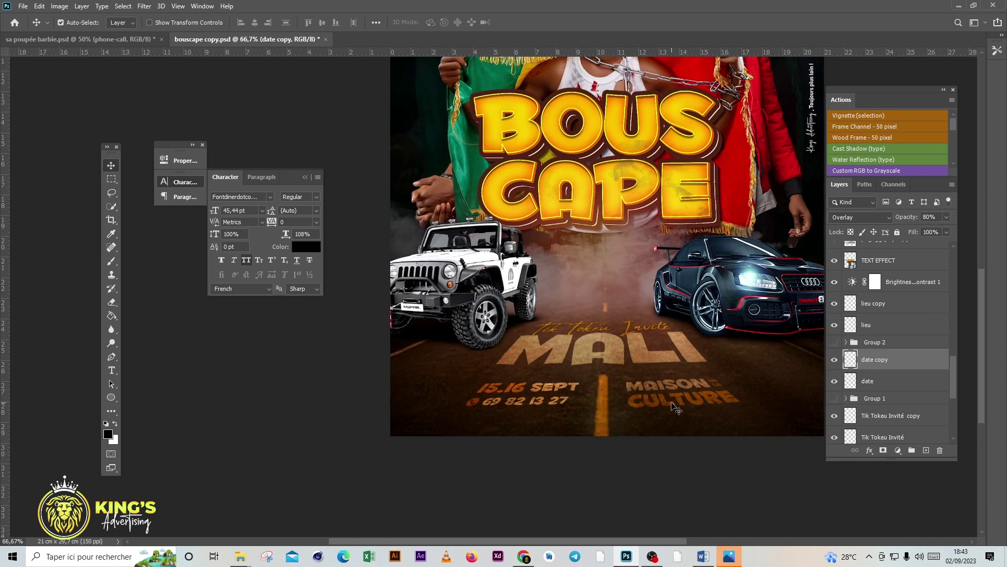
left_click(677, 409, "ctrl")
left_click(680, 357, "ctrl")
key("ctrl+minus")
key("8")
left_click_drag(643, 322, 747, 364)
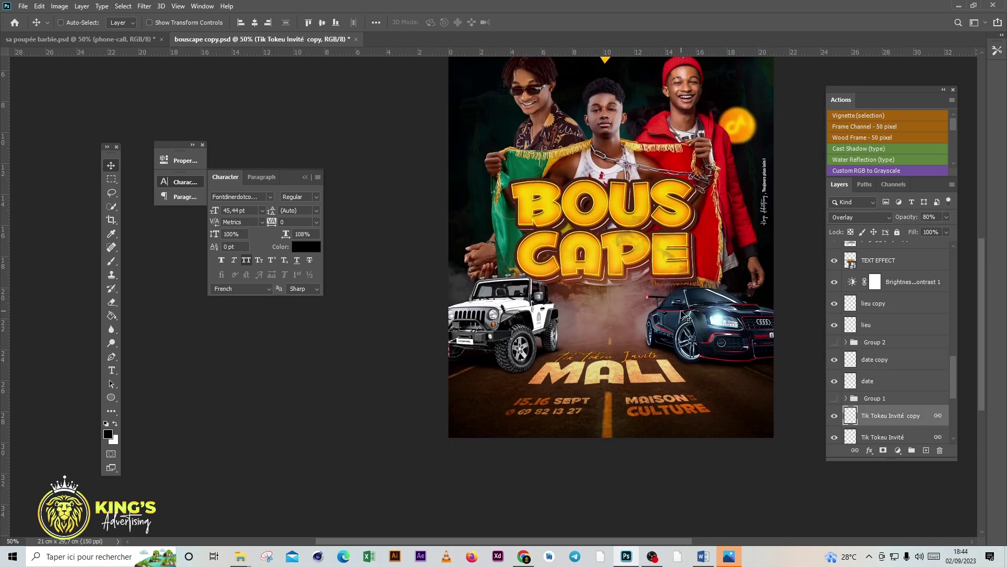
key("ctrl+minus")
key("ctrl+plus")
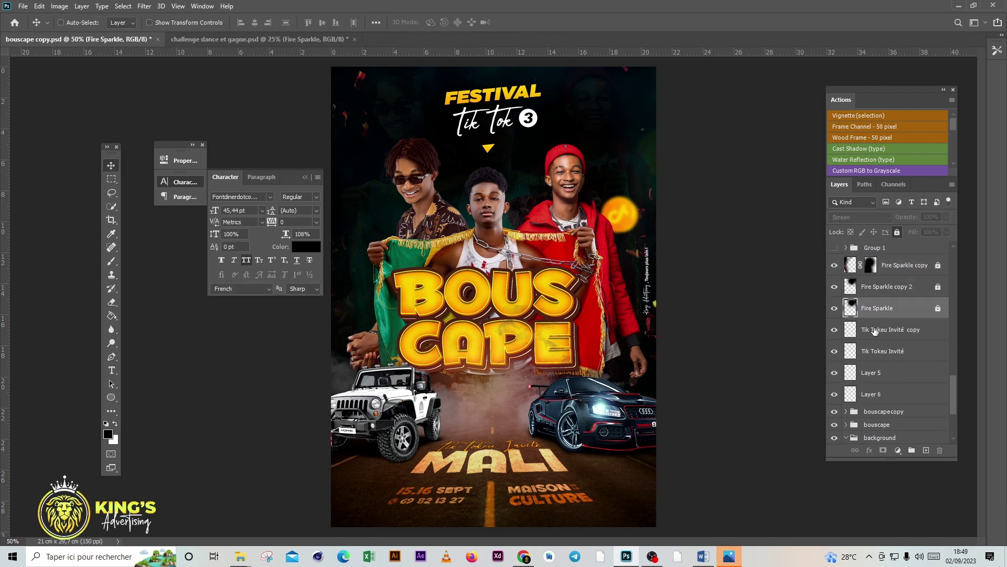
Move the small sparkle down between the cars
key("Return")
left_click_drag(526, 181, 583, 357)
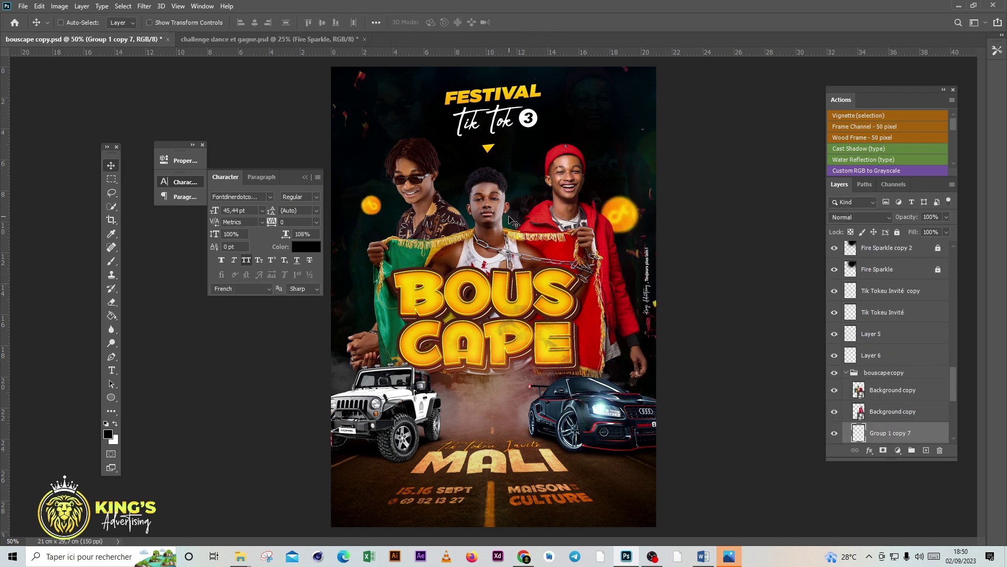
left_click_drag(496, 391, 497, 396)
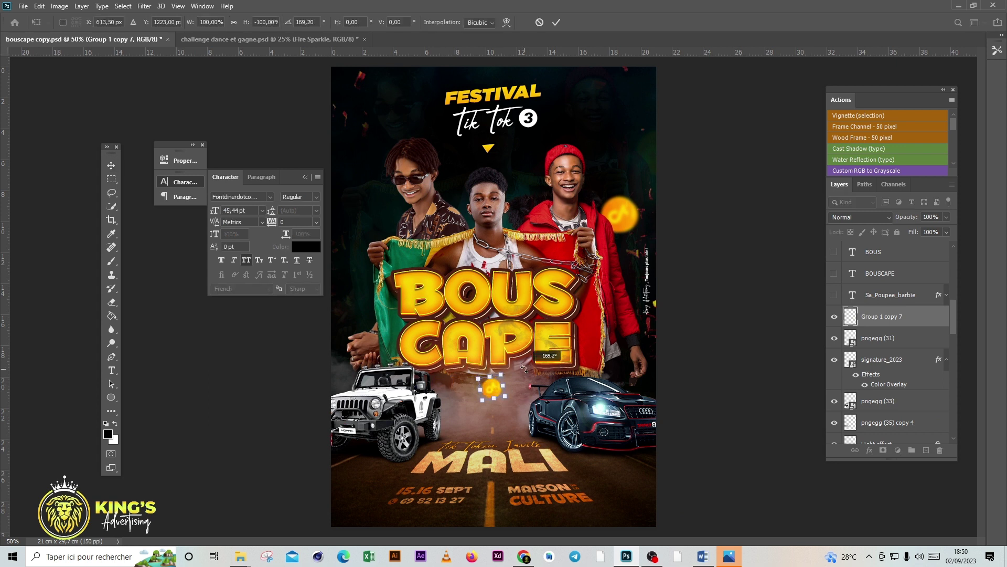
Add a new layer (Layer 7) and apply a Color Overlay style to it
key("ctrl+alt+shift+e")
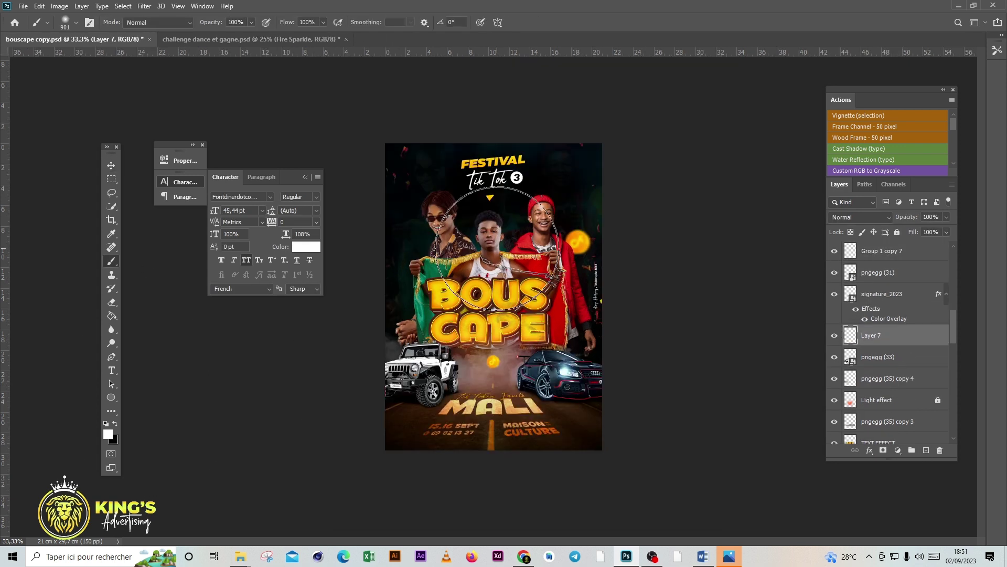
key("x")
double_click(902, 385)
key("Return")
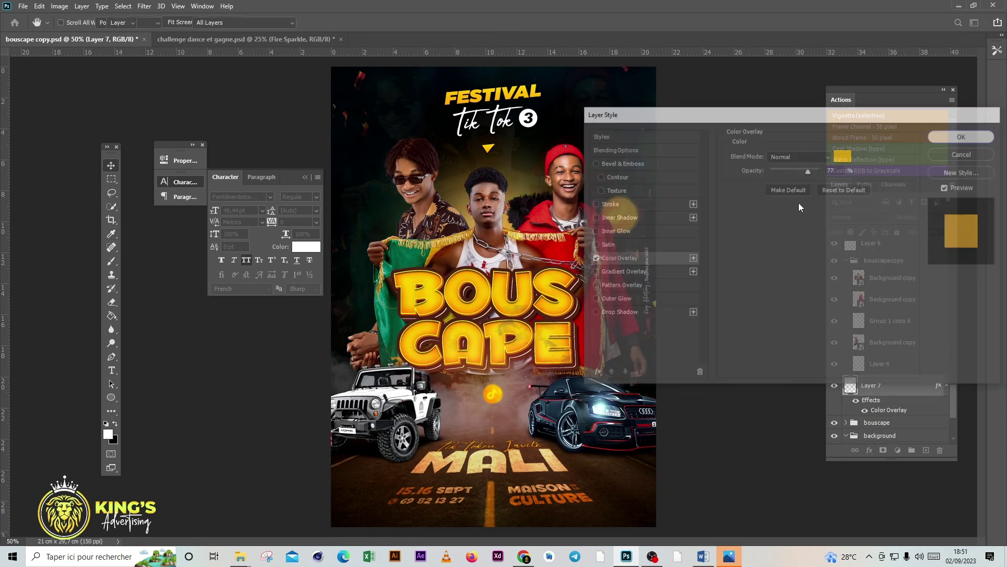
Save the flyer, then export it for web as a JPEG High image
key("ctrl+shift+s")
key("Return")
key("Escape")
key("ctrl+minus")
key("ctrl+alt+shift+s")
left_click(677, 123)
left_click(684, 188)
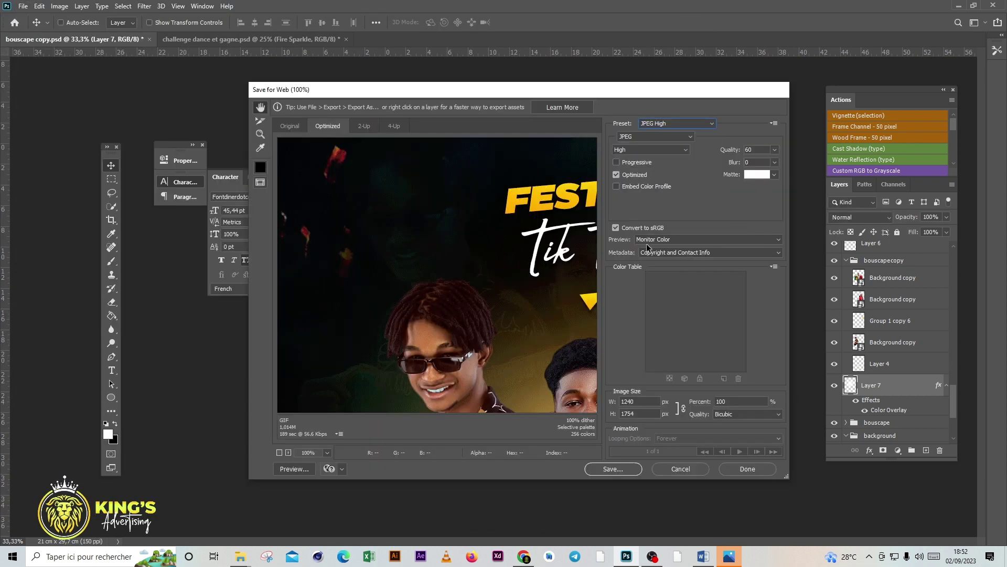